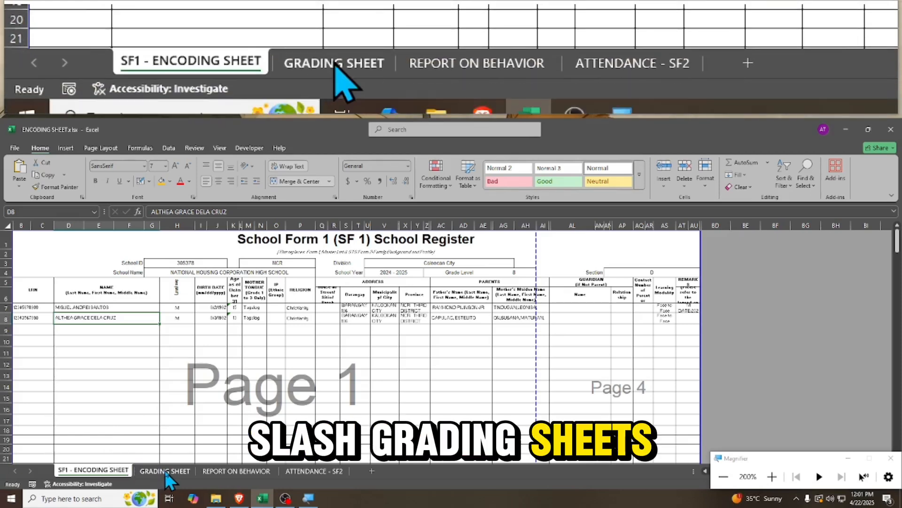
Look through the Grading Sheet, Report on Behavior and Attendance - SF2 worksheets, ending back on SF1 - Encoding Sheet.
left_click(165, 470)
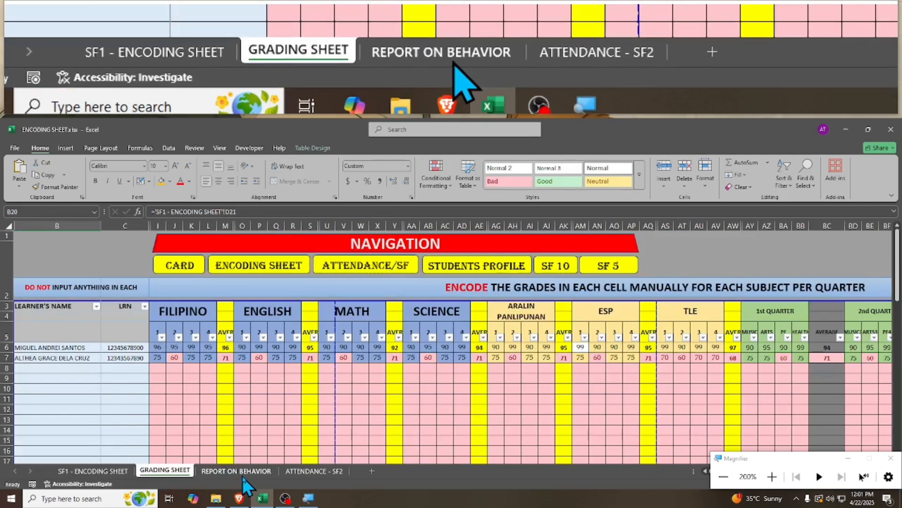
left_click(239, 471)
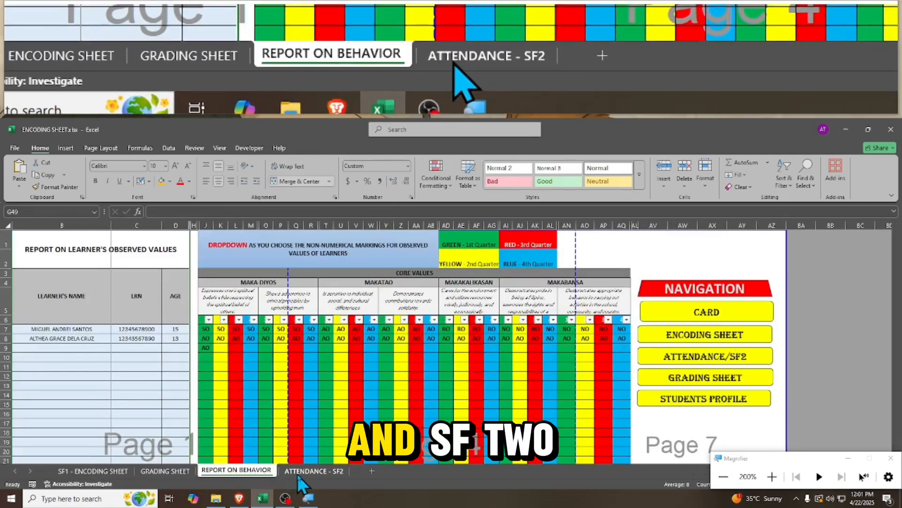
left_click(299, 473)
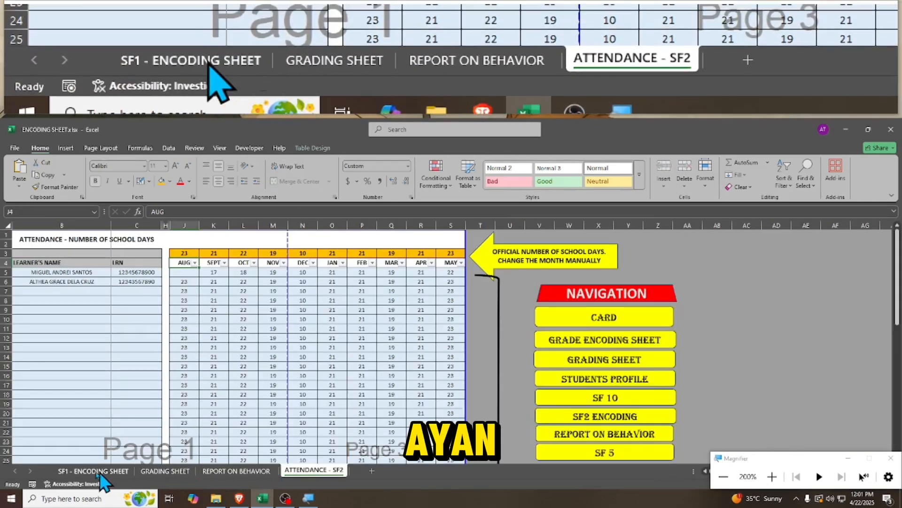
left_click(97, 471)
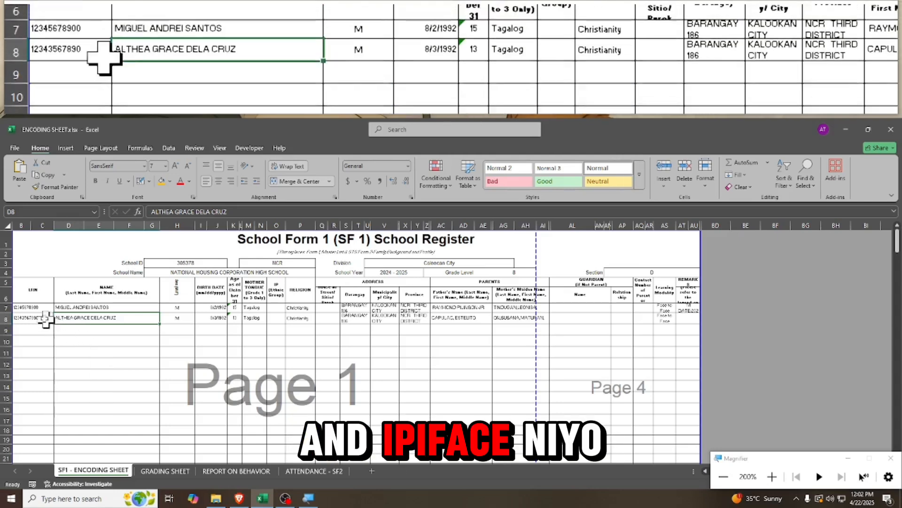
Highlight the learner record area in rows 7 to 17 from LRN through Relationship, and step through the first fields.
left_click_drag(39, 310, 614, 417)
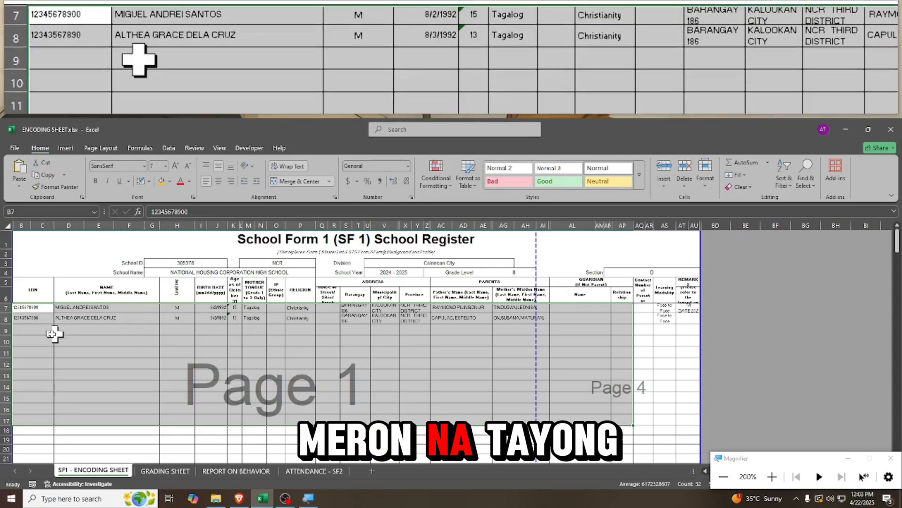
key("Right")
key("Right")
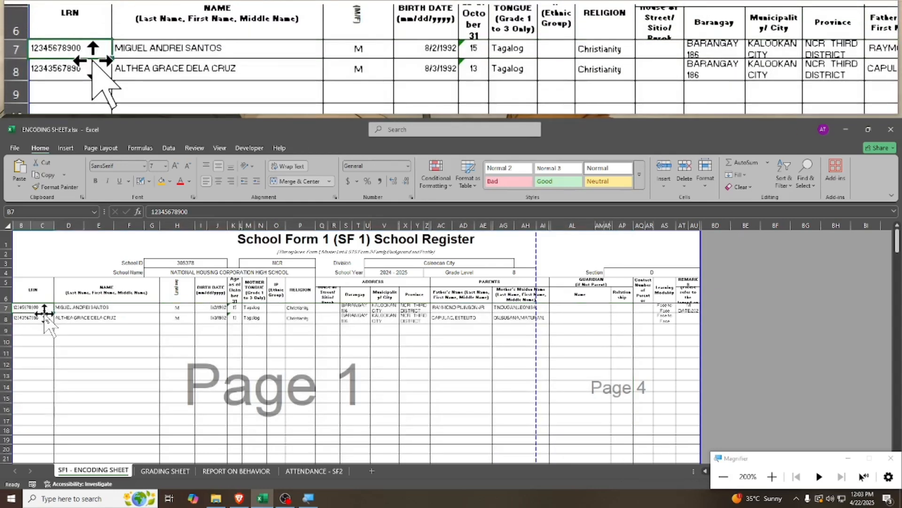
key("Right")
key("Down")
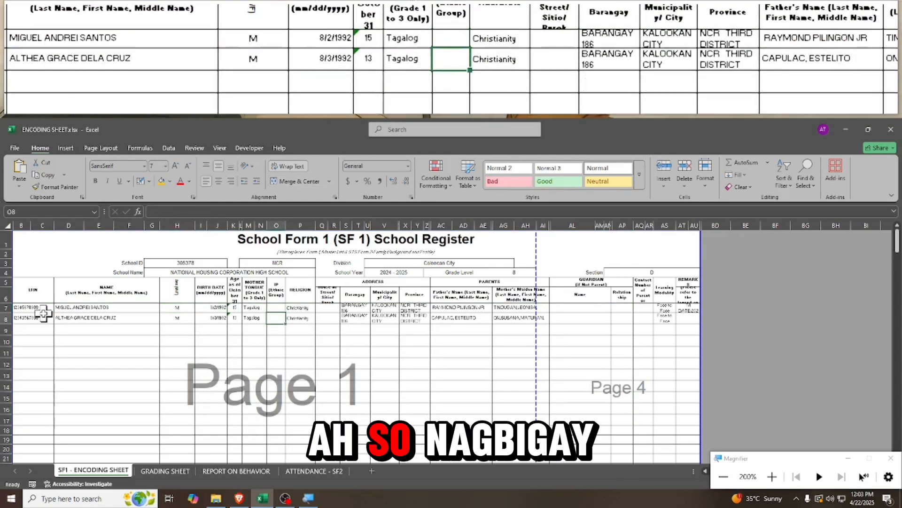
Review the first learner's fields in row 7, from LRN, name, sex and birth date through parents, learning modality and remarks.
left_click(43, 312)
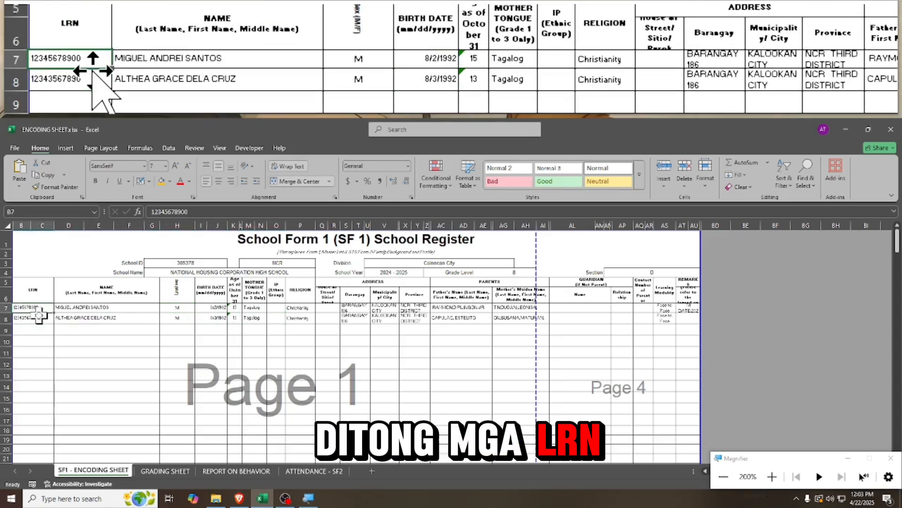
left_click(121, 310)
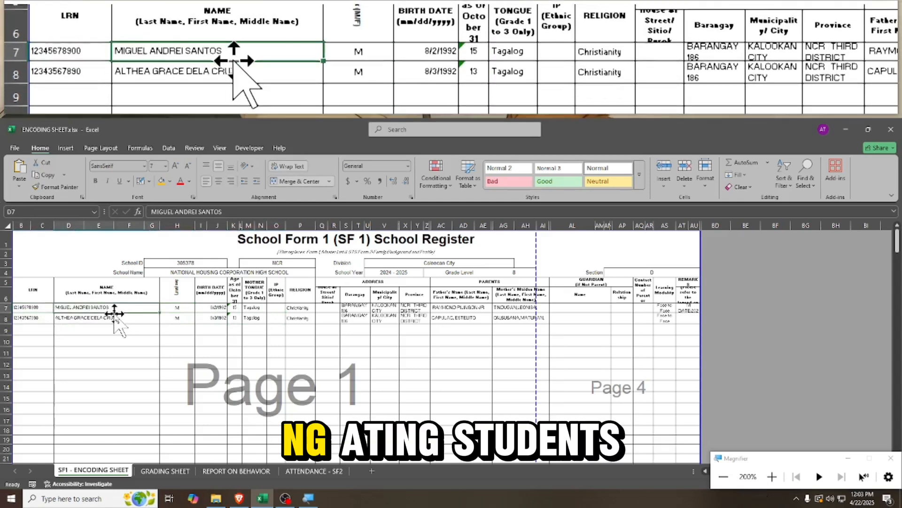
left_click(175, 308)
left_click(214, 308)
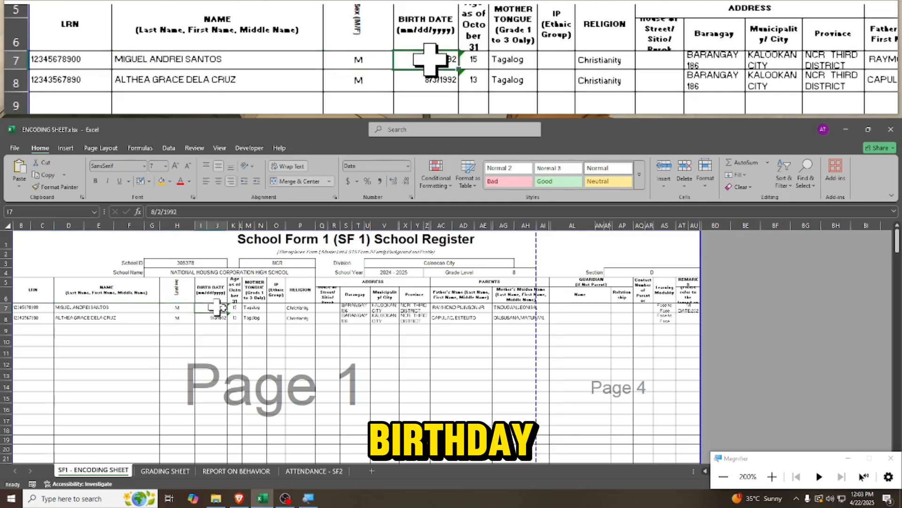
left_click(237, 308)
left_click(253, 308)
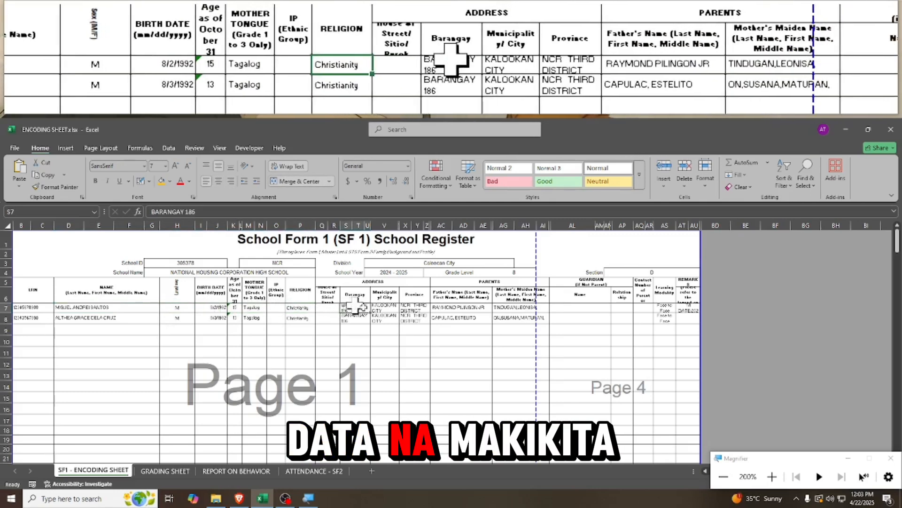
left_click(382, 309)
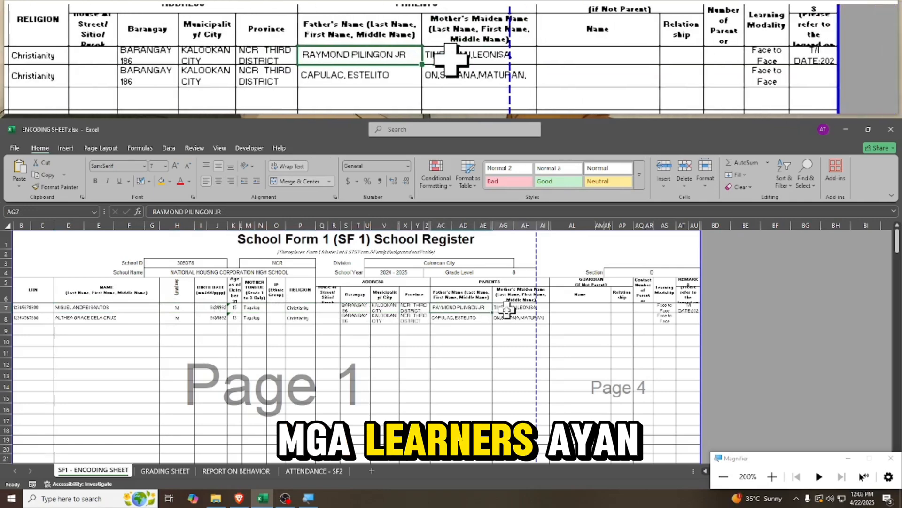
left_click(517, 309)
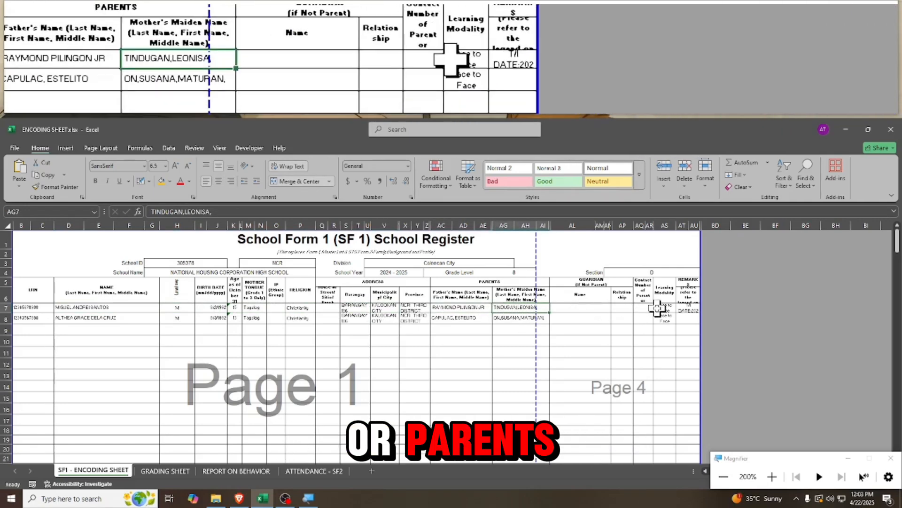
left_click(664, 309)
left_click(683, 308)
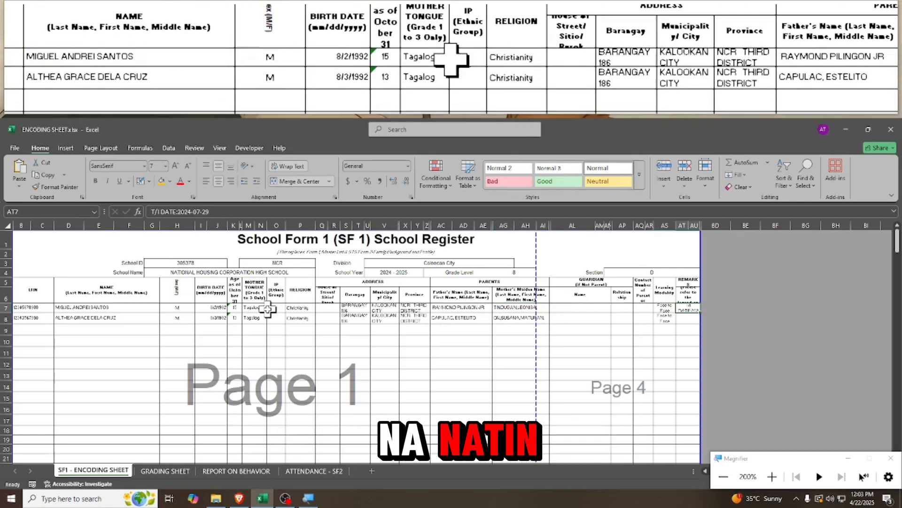
Review the school header fields of SF1: School ID, School Name, Grade Level and Section.
left_click(210, 266)
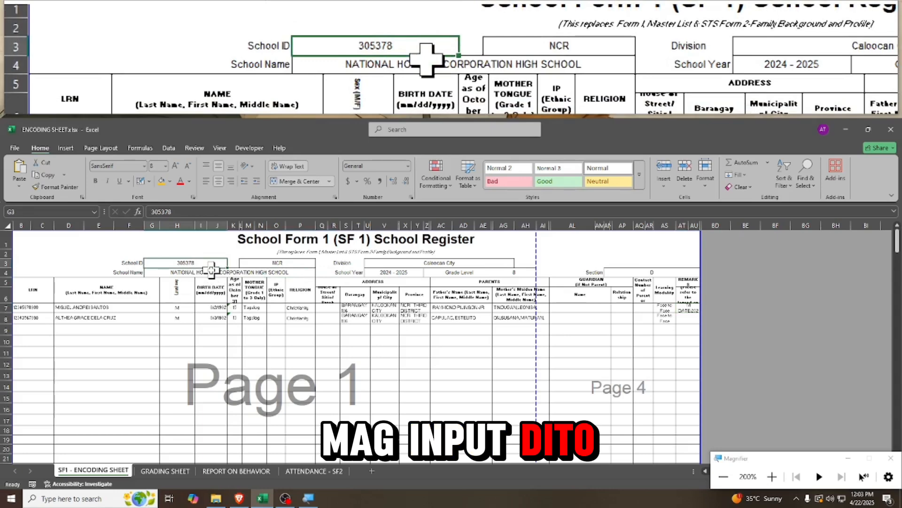
left_click(211, 271)
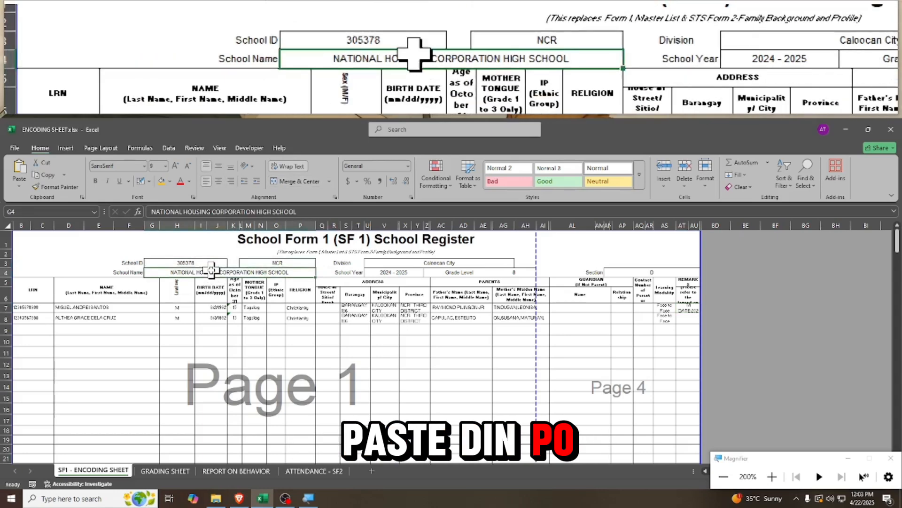
key("Right")
key("Right")
key("Right")
key("Right")
key("Right")
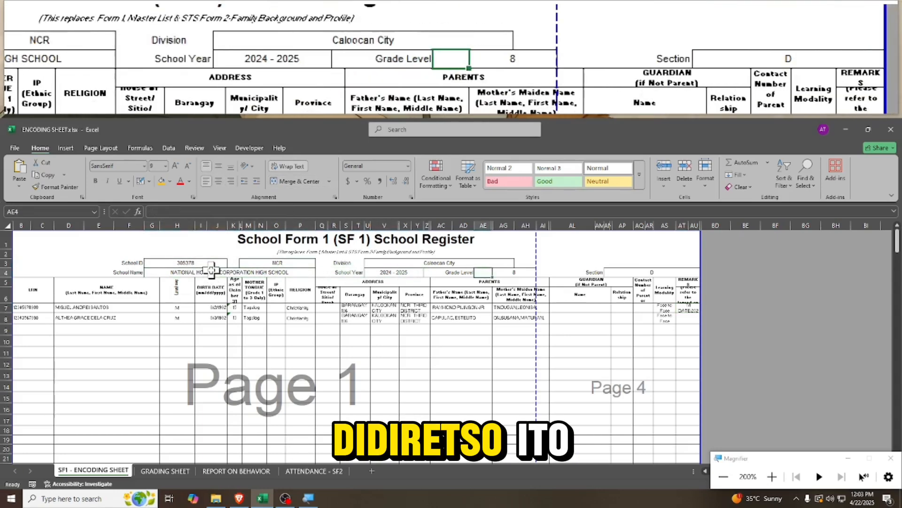
key("Right")
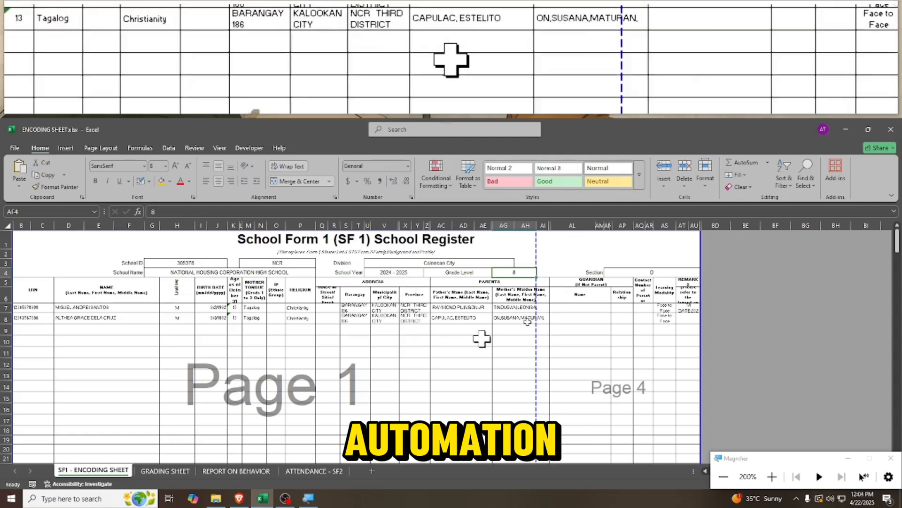
left_click(630, 273)
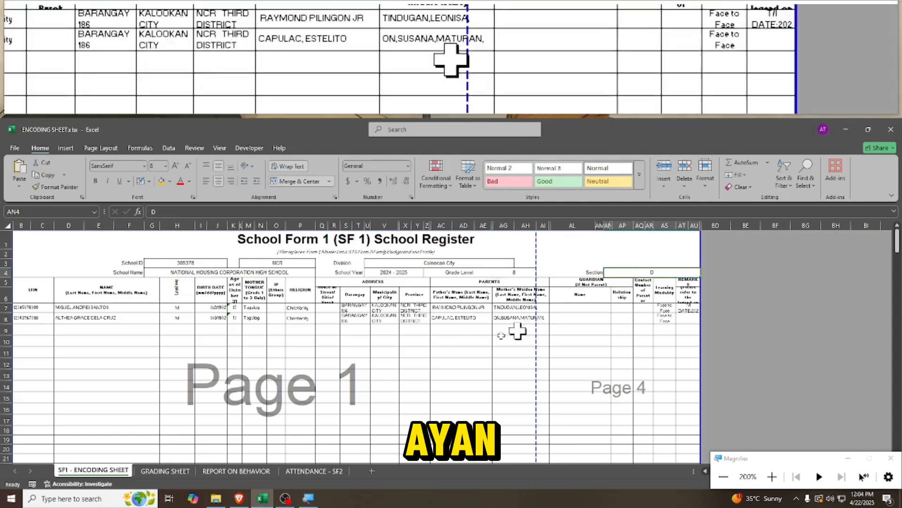
Check the adviser and school head signatory cells at the end of the SF1 form, and return to its beginning.
scroll(355, 357, "down", 5)
scroll(358, 357, "down", 20)
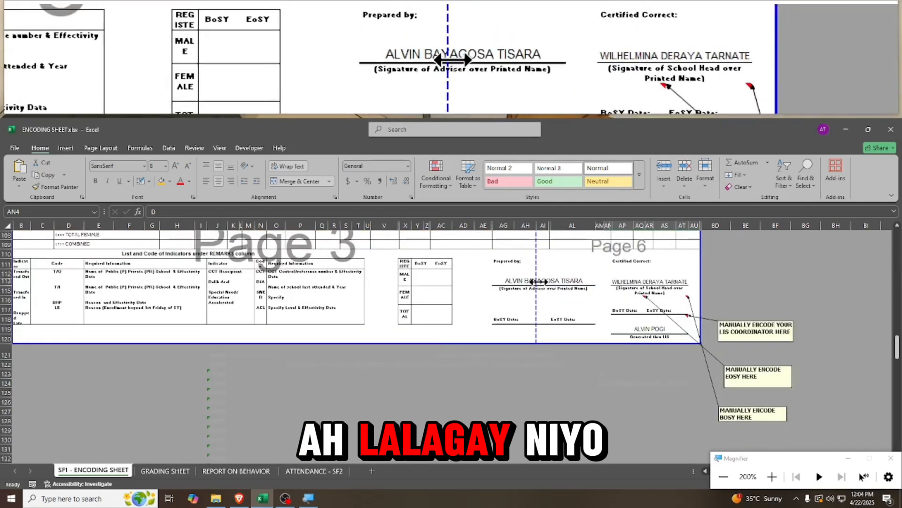
left_click(569, 277)
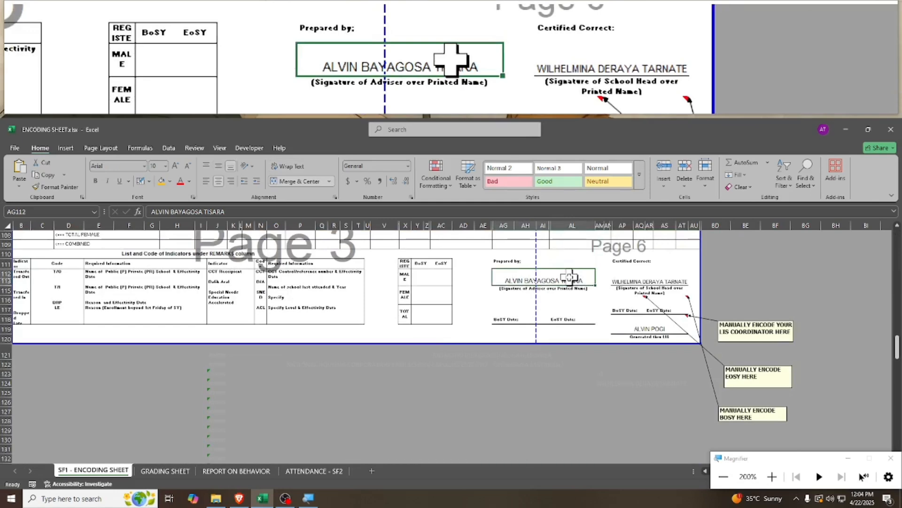
left_click(635, 283)
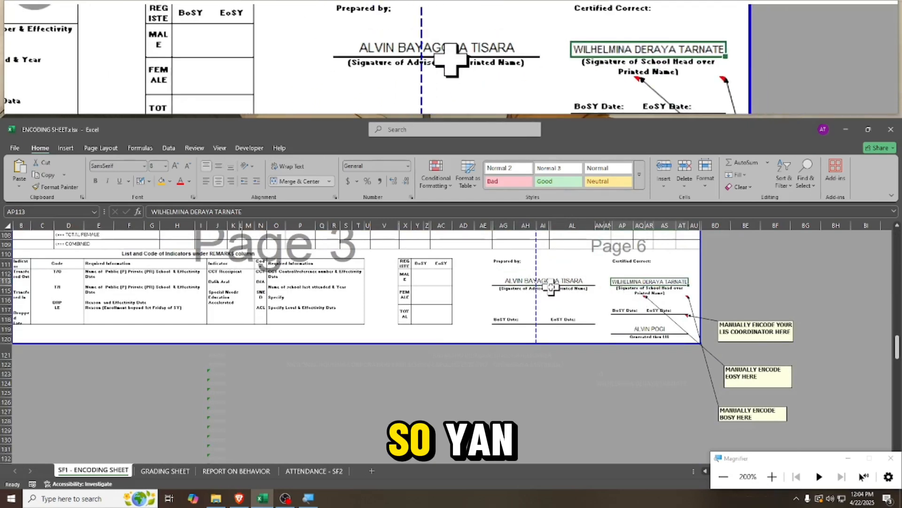
scroll(549, 306, "up", 1)
scroll(552, 310, "up", 15)
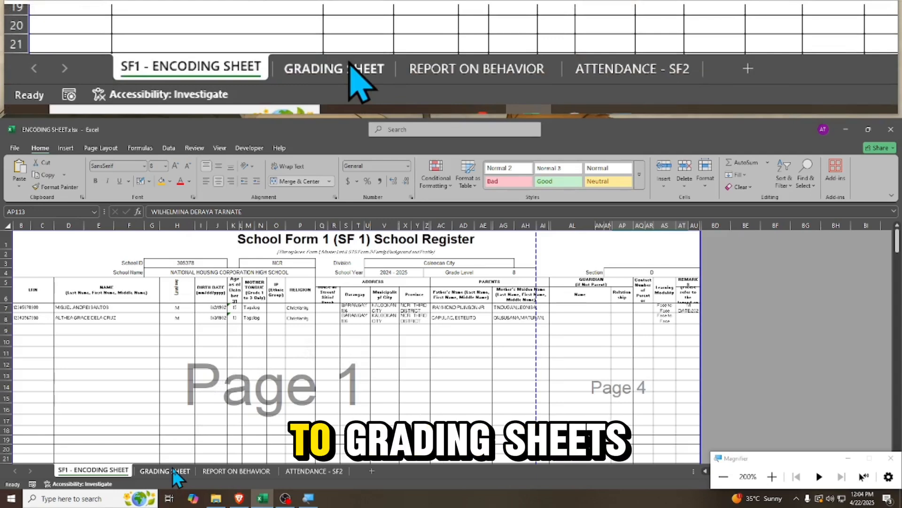
Open the Grading Sheet and inspect the learner name and LRN cells that are linked to SF1 - Encoding Sheet.
left_click(165, 470)
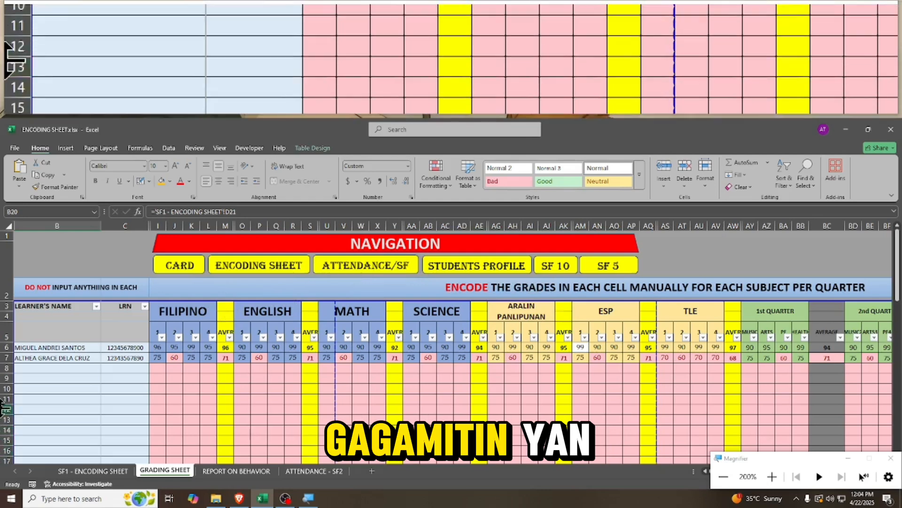
left_click(40, 349)
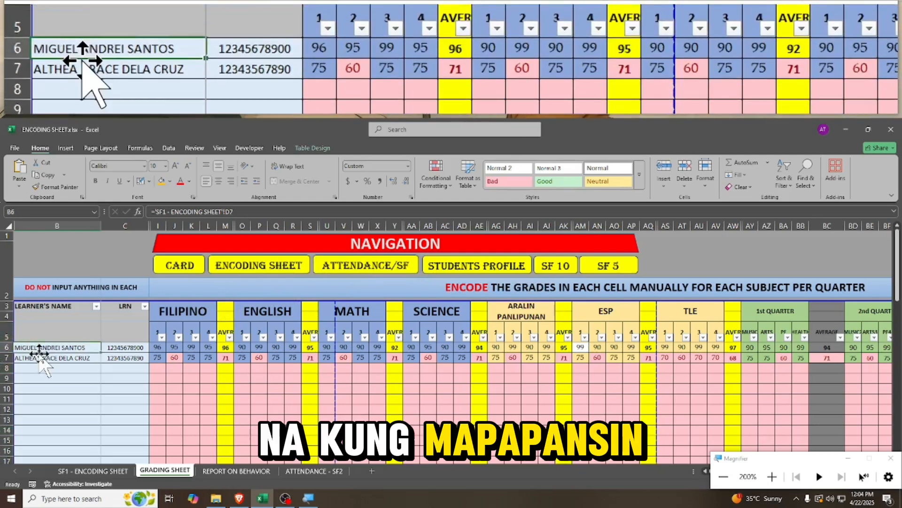
key("Down")
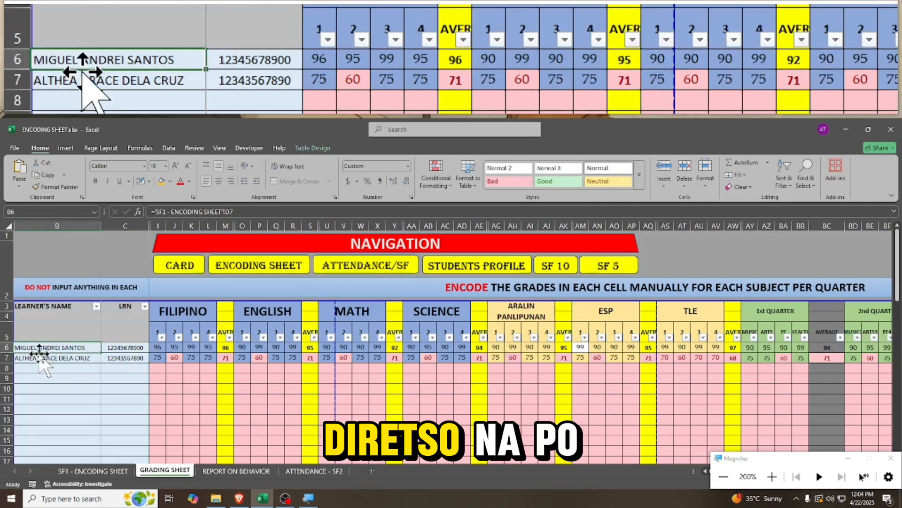
key("Right")
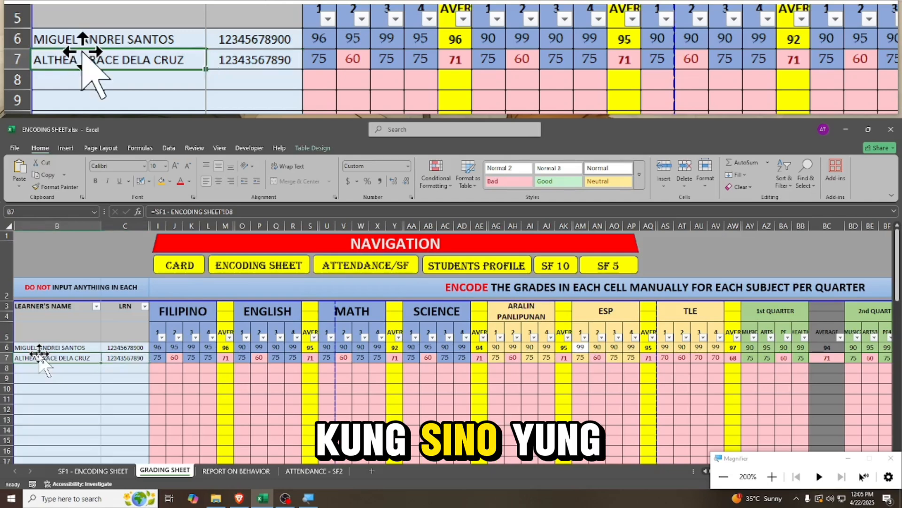
key("Right")
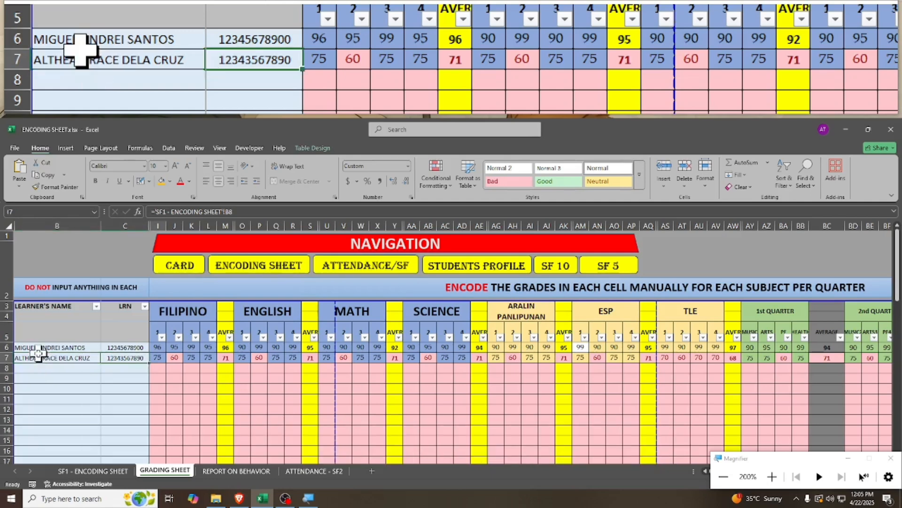
Look across the second learner's quarterly grades in Filipino and English, and return to the second-quarter Filipino grade.
key("Right")
key("Right")
key("Right")
key("Right")
key("Right")
key("Right")
key("Right")
key("Right")
key("Right")
key("Right")
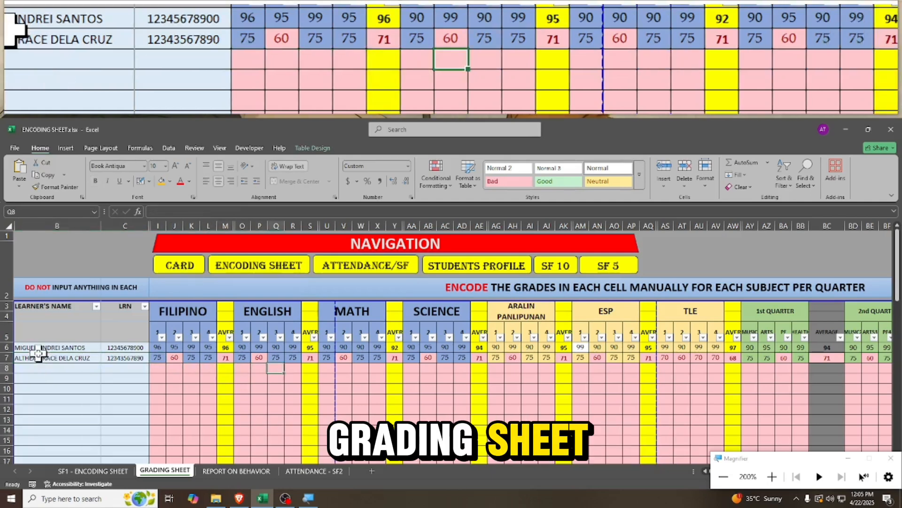
key("Up")
key("Right")
key("Left")
key("Left")
key("Left")
key("Left")
key("Left")
key("Left")
key("Left")
key("Left")
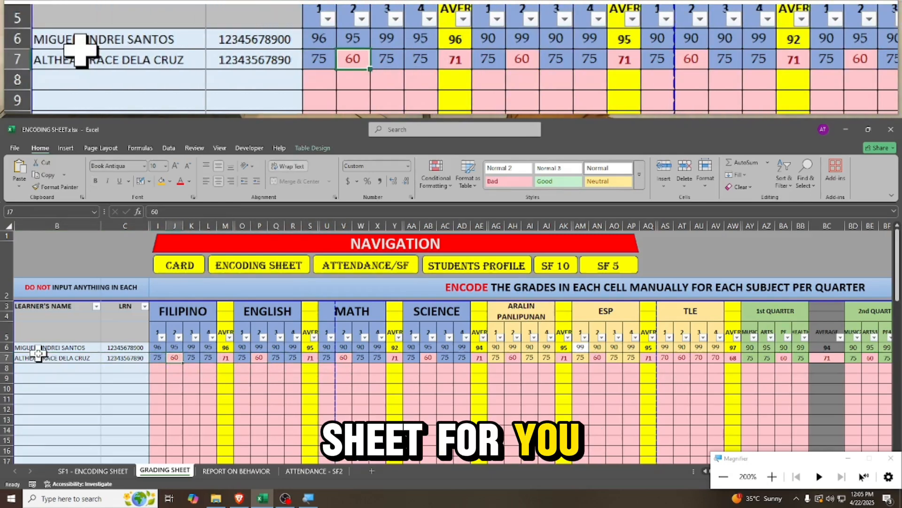
Examine the second learner's subject average formulas and grades from Filipino through Math, and go back toward the Filipino average.
key("Right")
key("Right")
key("Right")
key("Right")
key("Right")
key("Right")
key("Right")
key("Right")
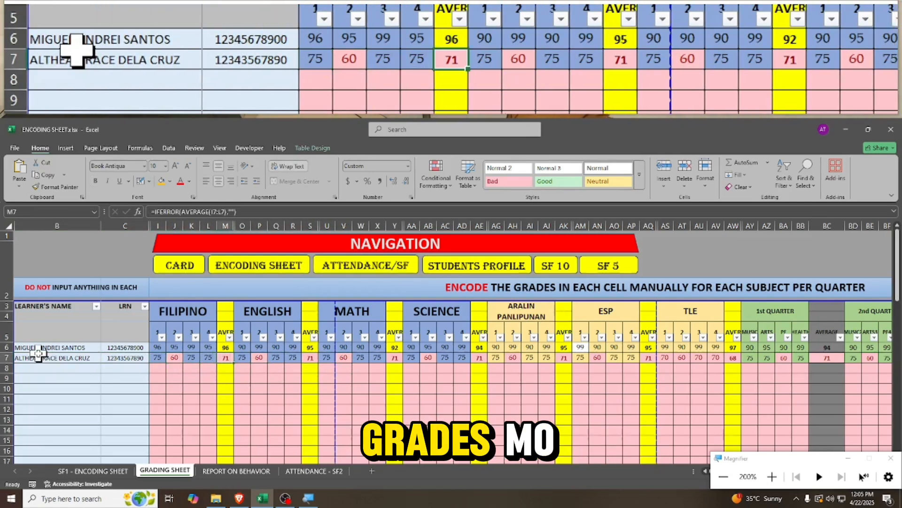
key("Right")
key("Right")
key("Right")
key("Right")
key("Right")
key("Right")
key("Right")
key("Right")
key("Right")
key("Right")
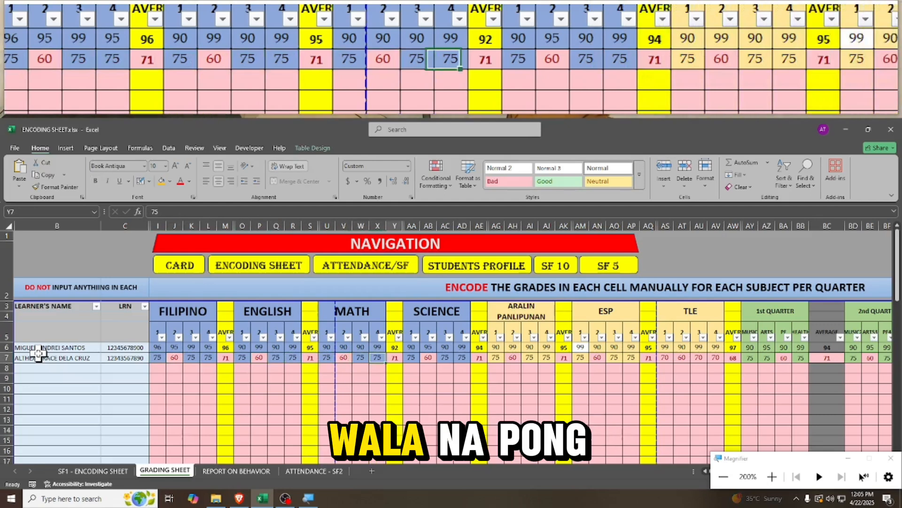
key("Left")
key("Left")
key("Left")
key("Left")
key("Left")
key("Left")
key("Left")
key("Left")
key("Left")
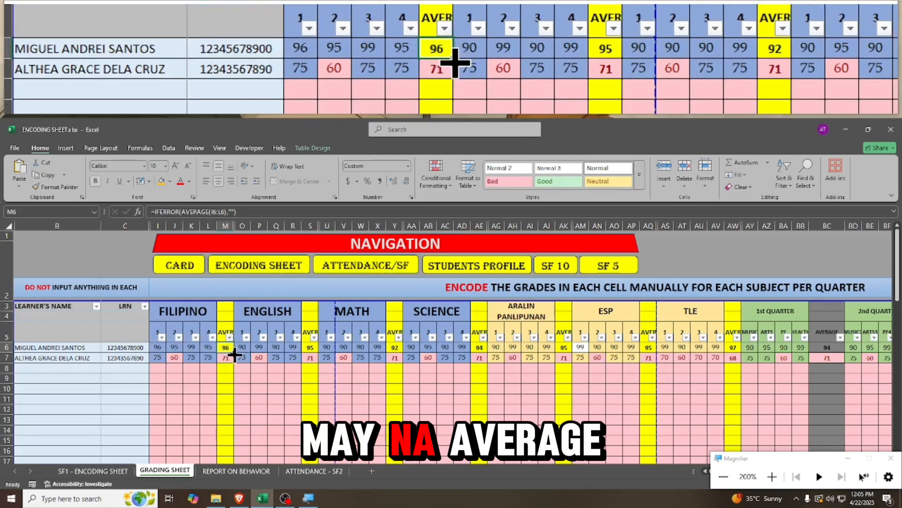
Look across the first learner's grades from the core subjects to the second-quarter Music, Arts, PE and Health columns.
left_click(349, 367)
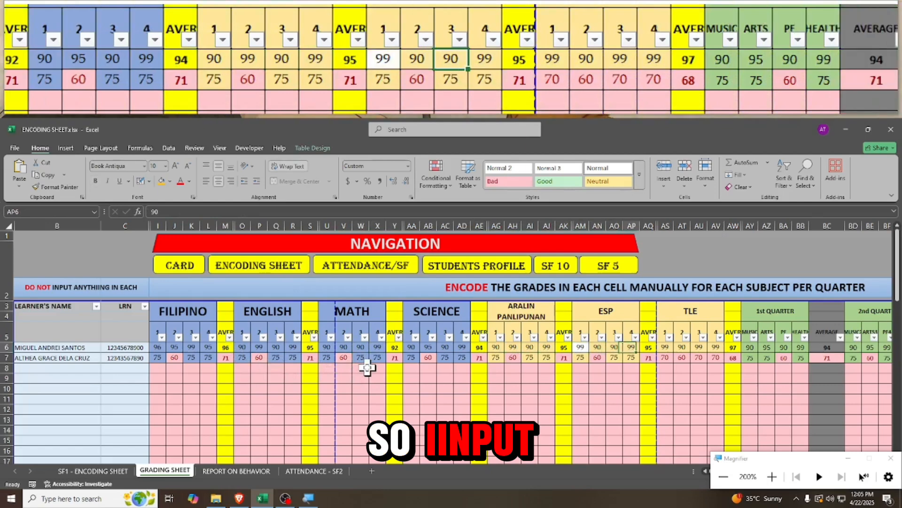
key("Right")
key("Right")
key("Right")
key("Right")
key("Right")
key("Right")
key("Right")
key("Right")
key("Right")
key("Right")
key("Right")
key("Right")
key("Right")
key("Right")
key("Right")
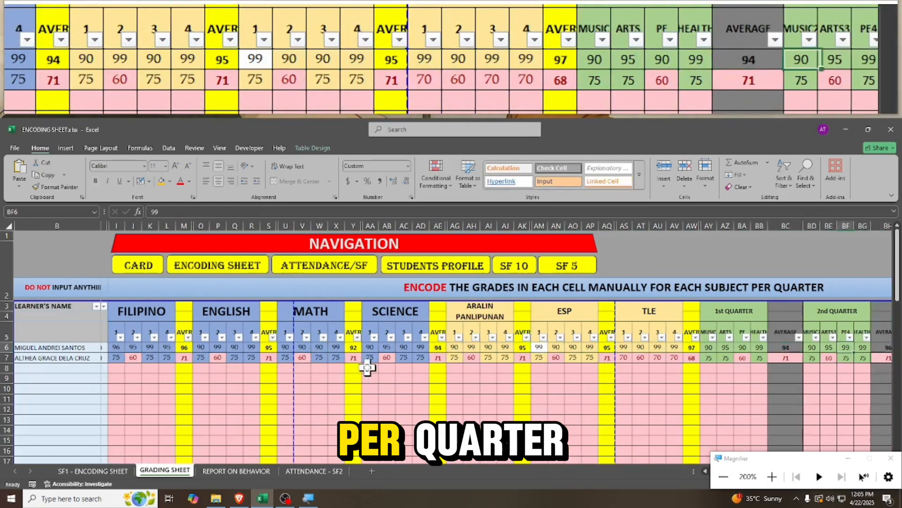
Look across the first learner's Music, Arts, PE and Health grades from the second quarter to the fourth-quarter average.
key("Right")
key("Right")
key("Right")
key("Right")
key("Right")
key("Right")
key("Right")
key("Right")
key("Right")
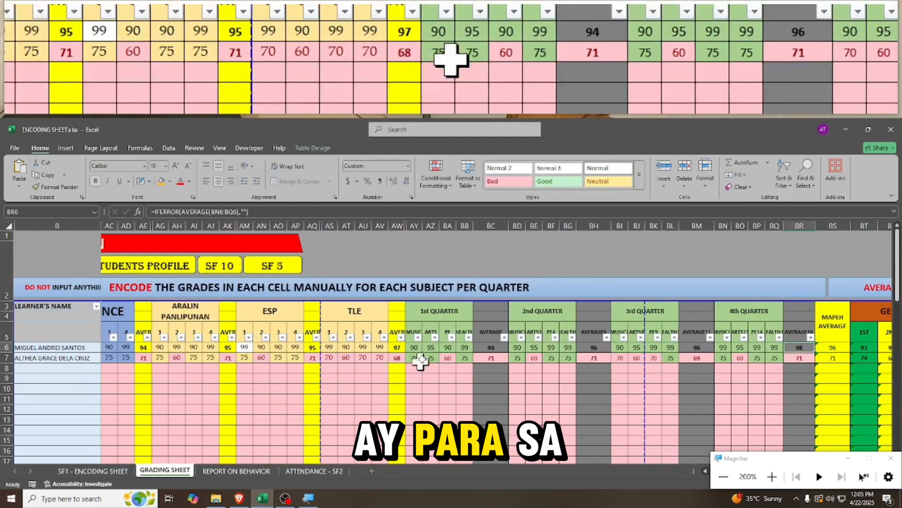
Highlight the first- to fourth-quarter Music, Arts, PE and Health block for both learners, and check their fourth-quarter grade cells.
left_click(437, 314)
left_click_drag(436, 314, 779, 361)
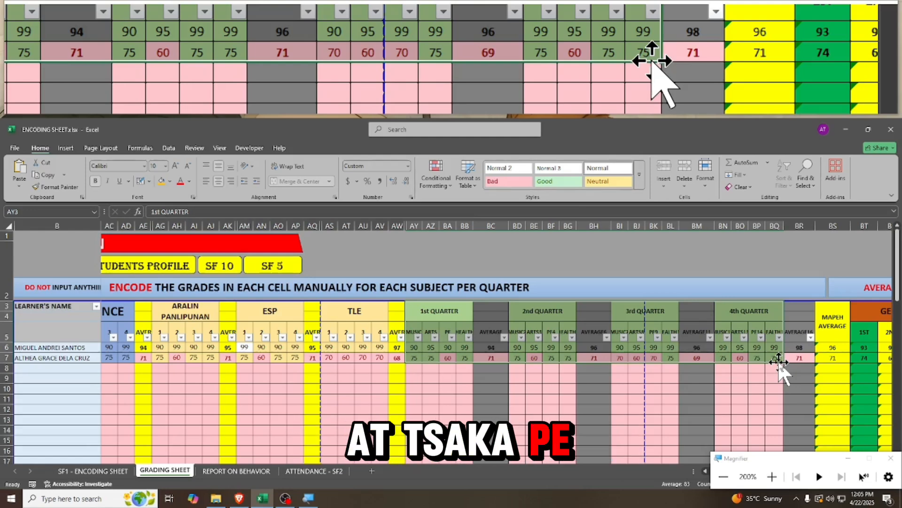
left_click(744, 348)
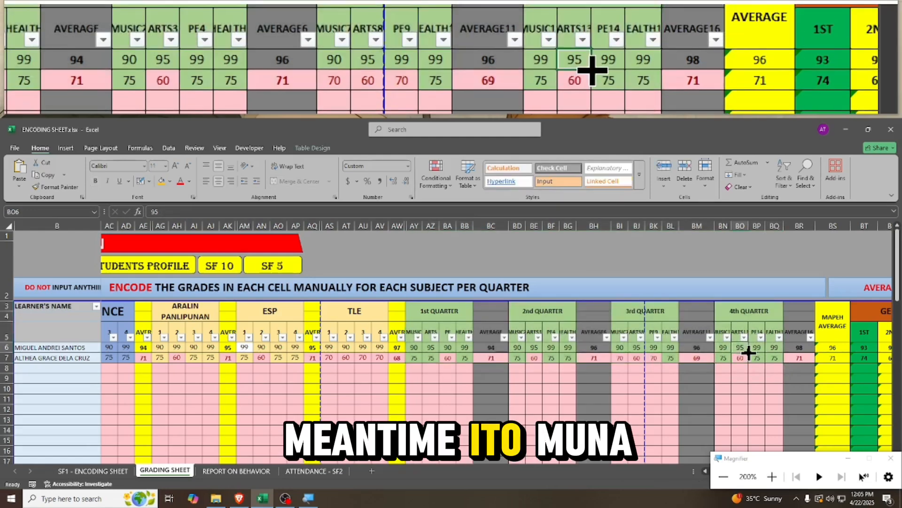
left_click(786, 358)
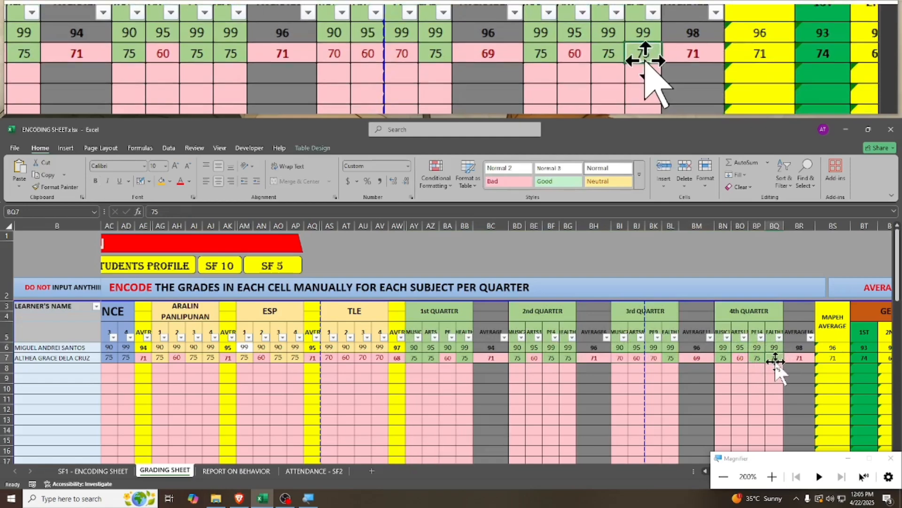
Examine the second learner's MAPEH average and quarterly general averages through to the Final Grade formula.
key("Right")
key("Right")
key("Right")
key("Right")
key("Right")
key("Right")
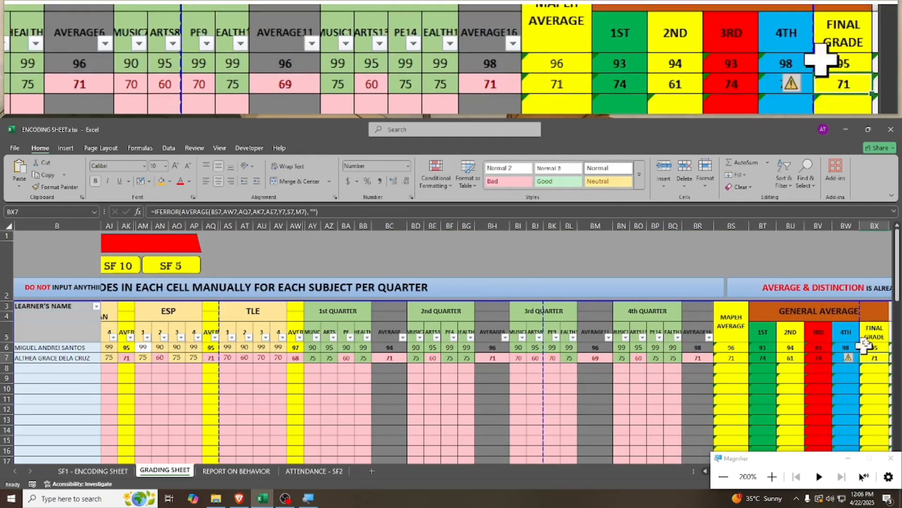
Look across the second learner's Distinction columns to the end of the table, and return to the first-quarter distinction formula.
key("Right")
key("Right")
key("Right")
key("Right")
key("Right")
key("Right")
key("Right")
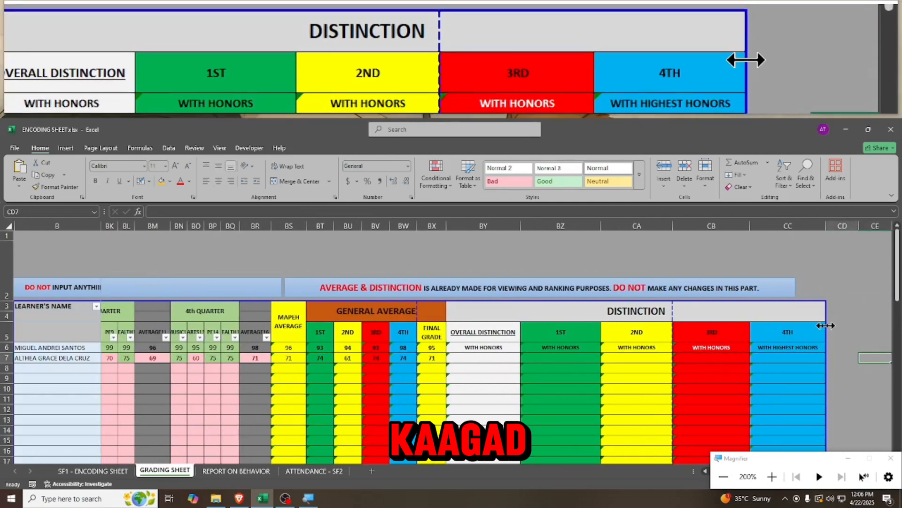
key("Left")
key("Left")
key("Left")
key("Left")
key("Left")
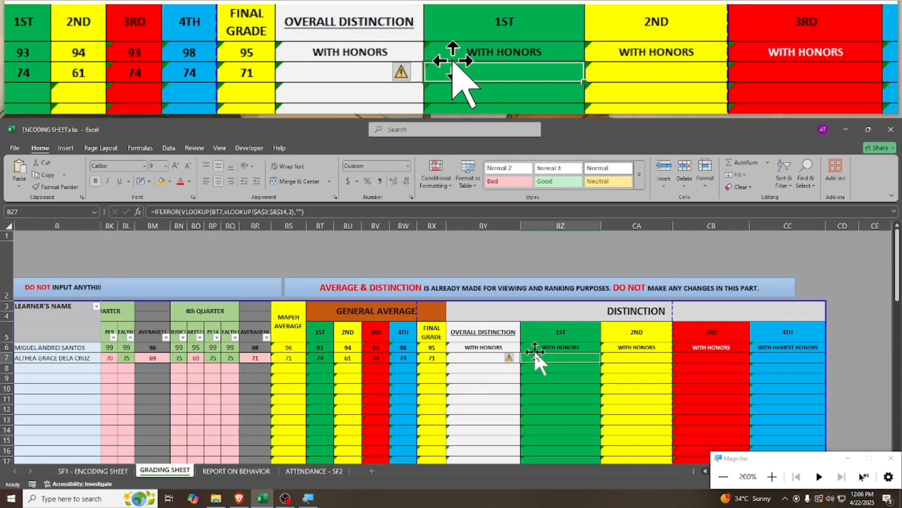
Check the Overall Distinction and fourth-quarter general average headers, and inspect the first learner's Final Grade formula.
left_click(510, 338)
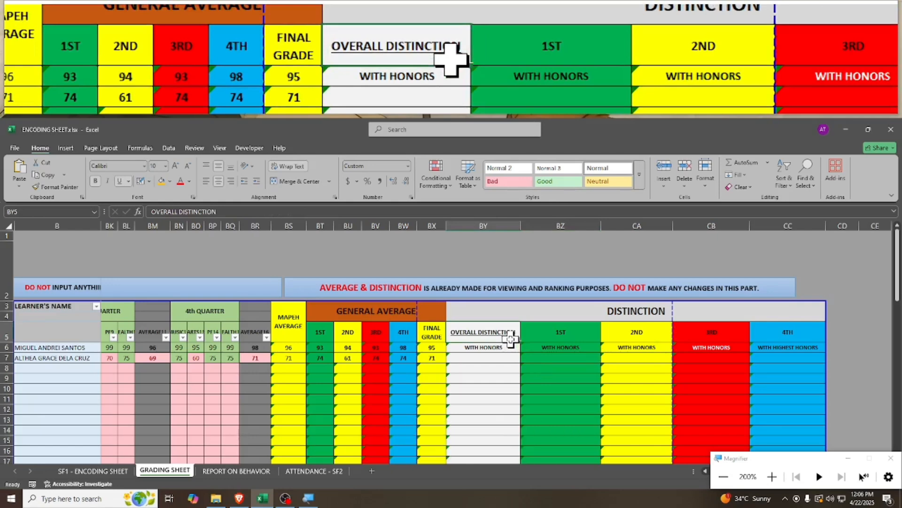
key("Left")
key("Left")
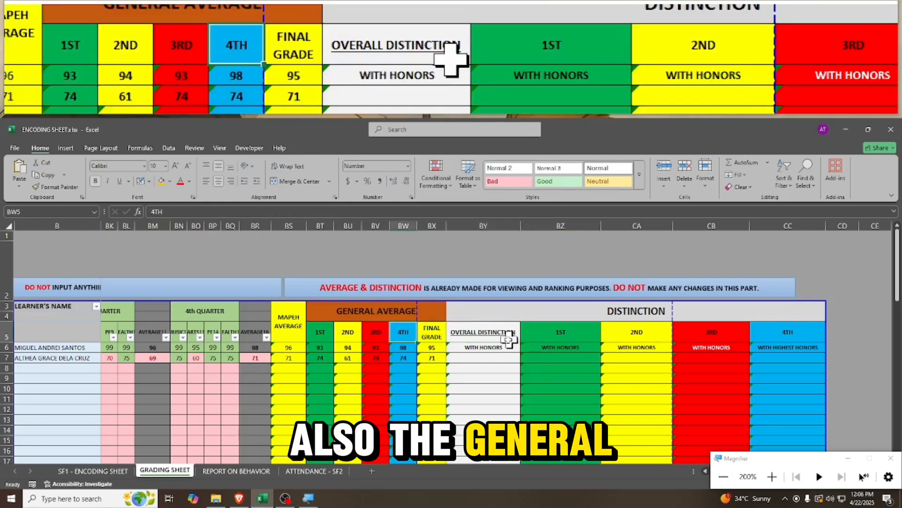
left_click(436, 347)
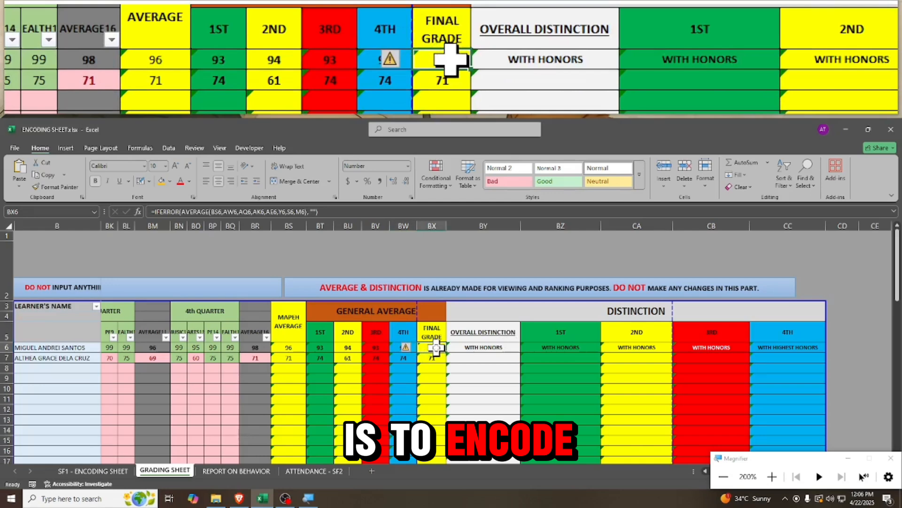
Examine the first learner's general average formulas back to the MAPEH average, and return to the third-quarter general average.
key("Left")
key("Left")
key("Left")
key("Left")
key("Left")
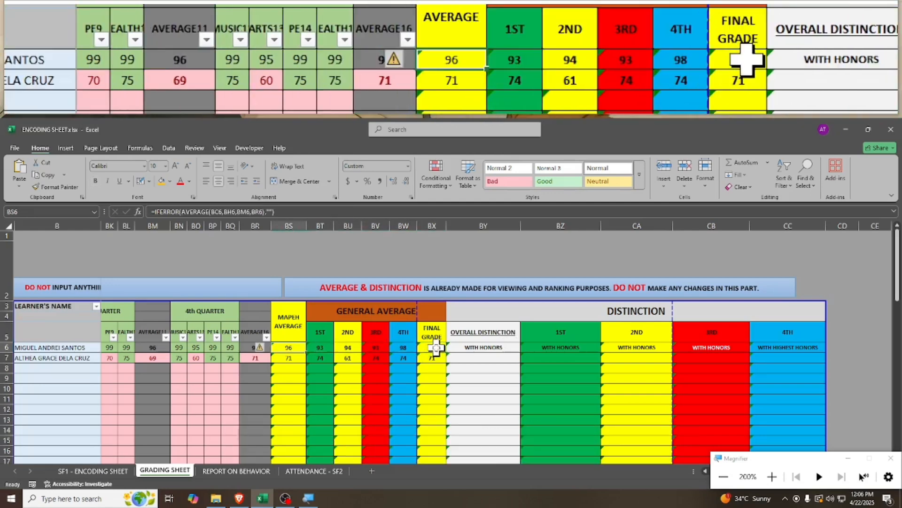
key("Right")
key("Right")
key("Right")
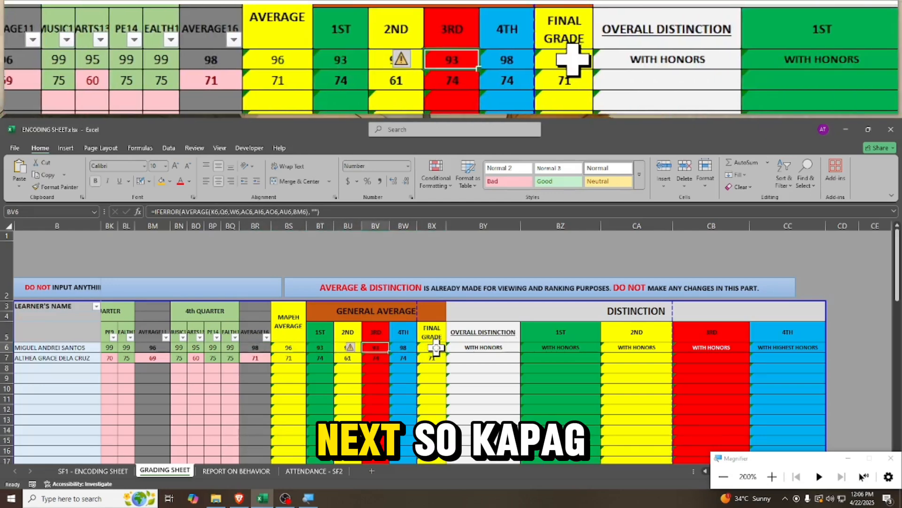
Look back along empty row 12 from the third-quarter general average to the Learner's Name column.
key("Left")
key("Left")
key("Down")
key("Down")
key("Down")
key("Down")
key("Down")
key("Down")
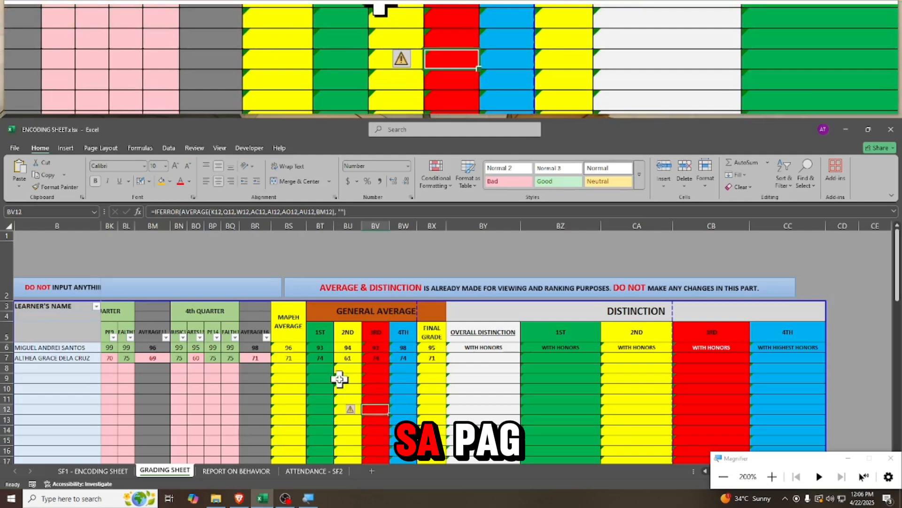
key("Left")
key("Left")
key("Left")
key("Left")
key("Left")
key("Left")
key("Left")
key("Left")
key("Left")
key("Left")
key("Left")
key("Left")
key("Left")
key("Left")
key("Left")
key("Left")
key("Left")
key("Left")
key("Left")
key("Left")
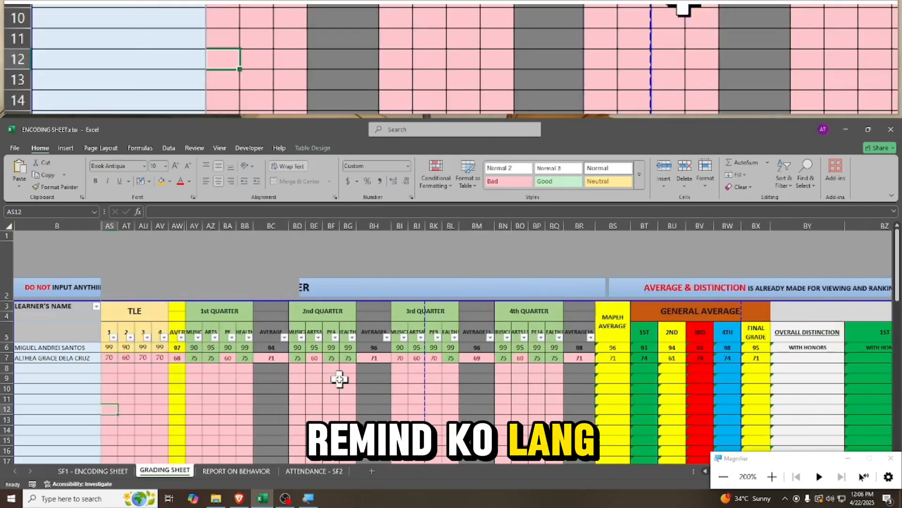
key("Left")
key("Left")
key("Left")
key("Left")
key("Left")
key("Left")
key("Left")
key("Left")
key("Left")
key("Left")
key("Left")
key("Left")
key("Left")
key("Left")
key("Left")
key("Left")
key("Left")
key("Left")
key("Left")
key("Left")
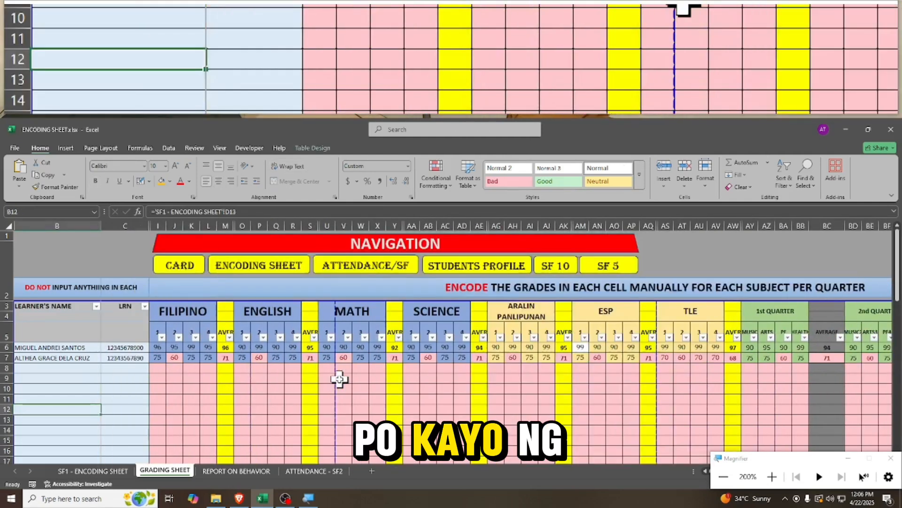
Check the linked LRN cell in row 9, and look across the empty Filipino grade cells in row 8 to their average.
key("Up")
key("Up")
key("Up")
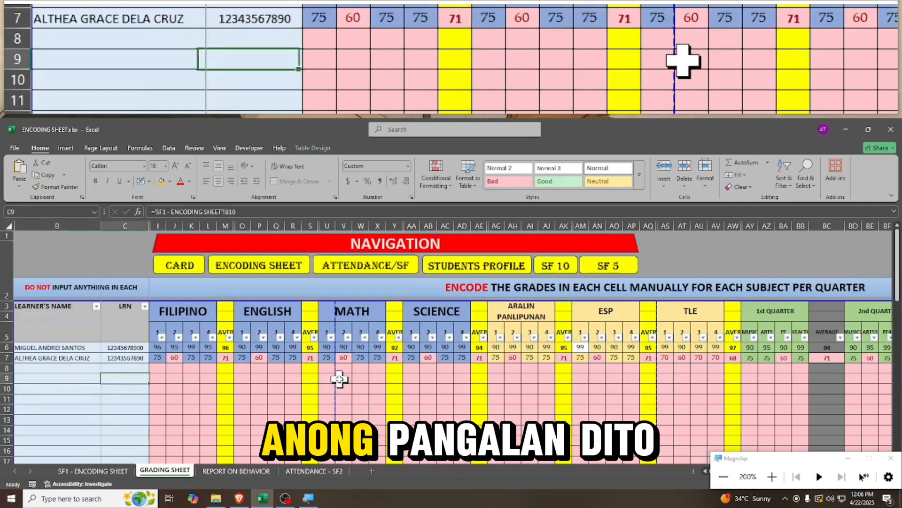
key("Right")
key("Up")
key("Right")
key("Right")
key("Right")
key("Right")
key("Right")
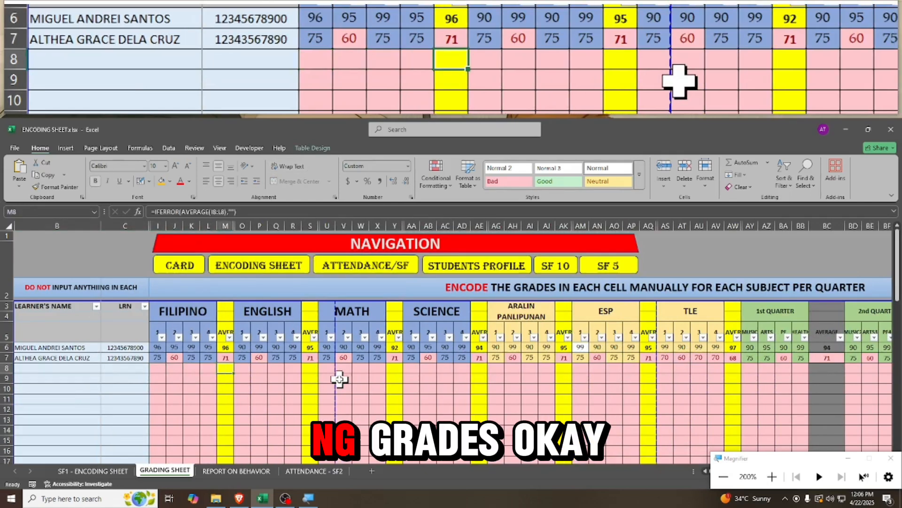
Look across the empty English and Math grade cells in row 8.
key("Right")
key("Right")
key("Right")
key("Right")
key("Right")
key("Right")
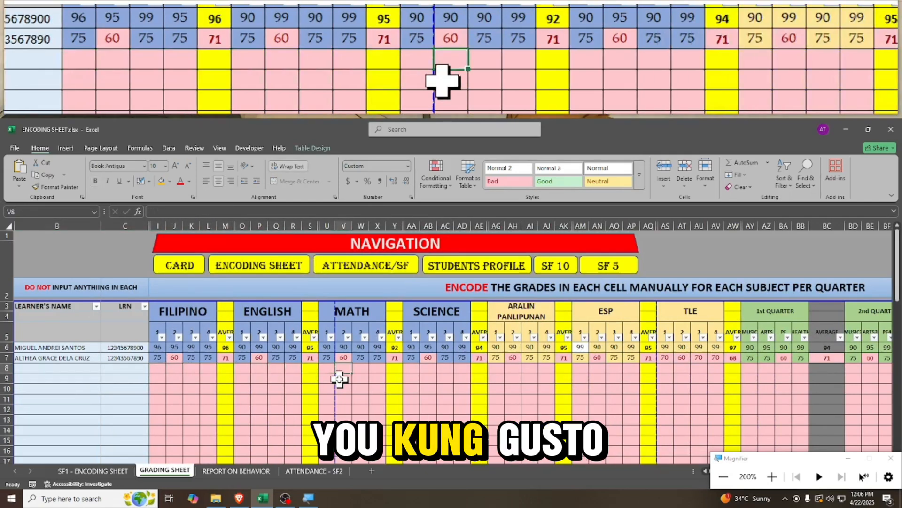
key("Right")
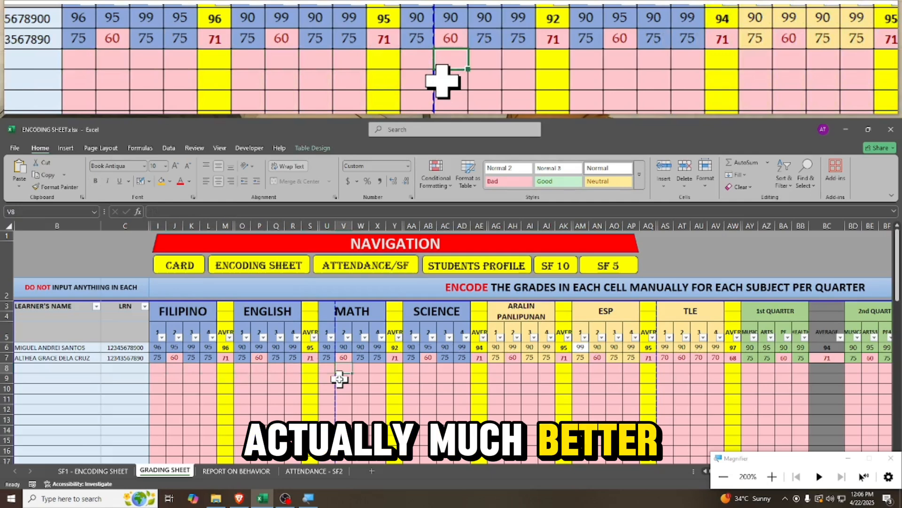
key("Left")
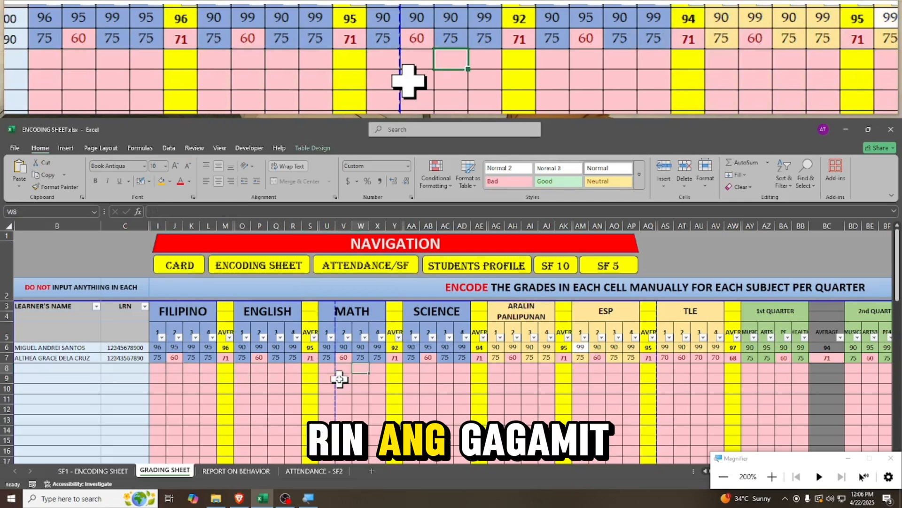
key("Left")
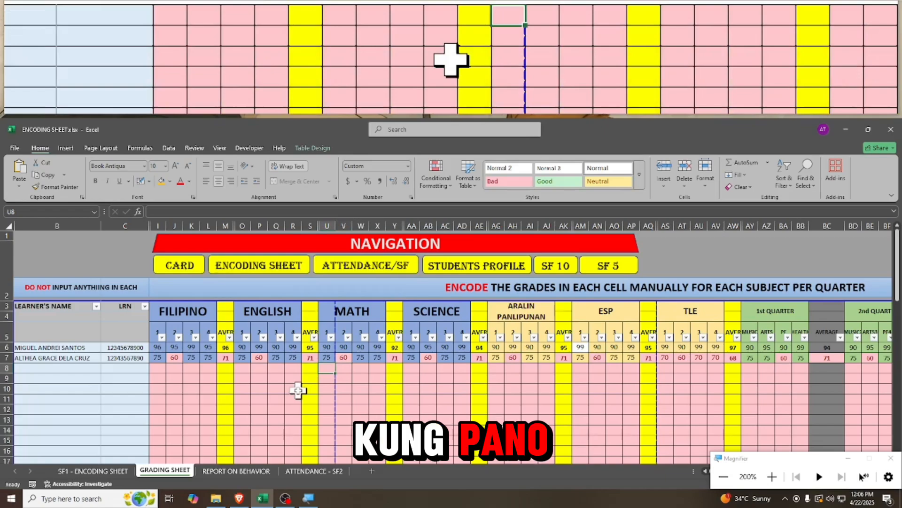
key("Right")
key("Right")
Open the Report on Behavior sheet and look across the learners' quarterly markings under Maka-Diyos and Makatao.
key("ctrl+Page_Down")
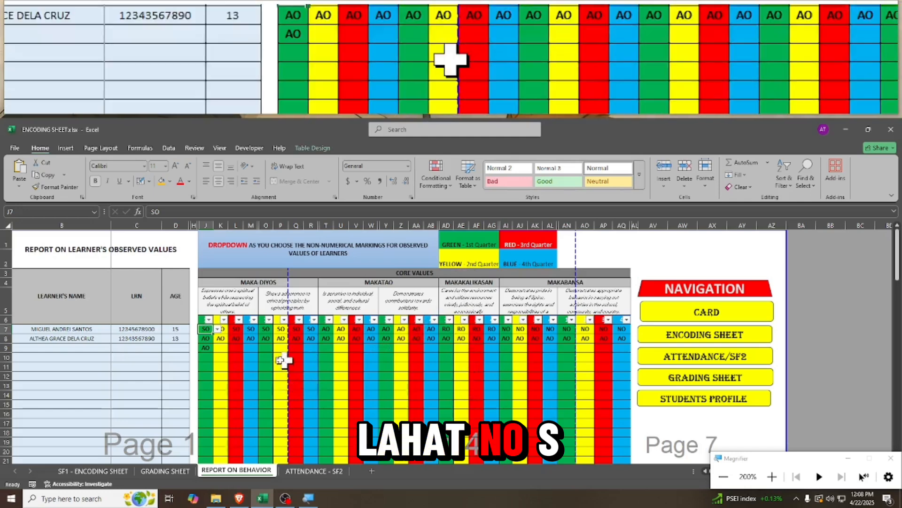
key("Right")
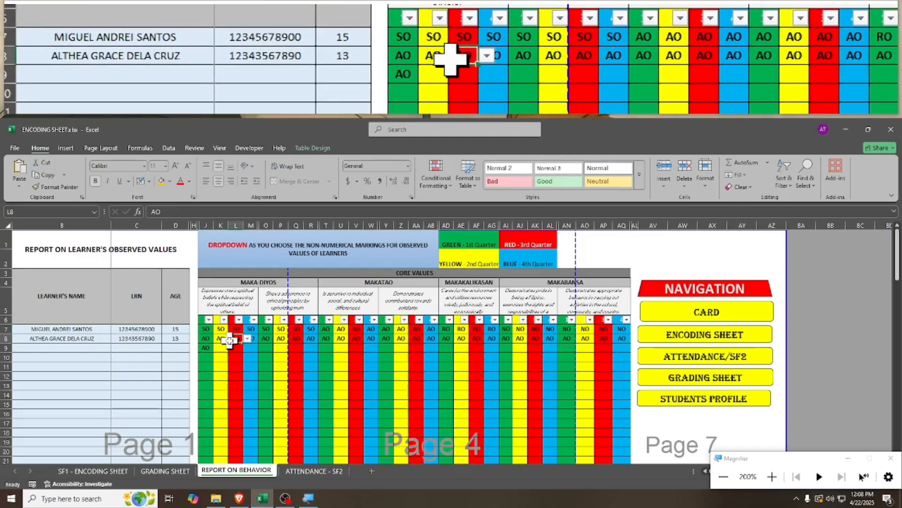
key("Right")
key("Right")
key("Right")
key("Right")
key("Right")
key("Right")
key("Down")
key("Up")
key("Right")
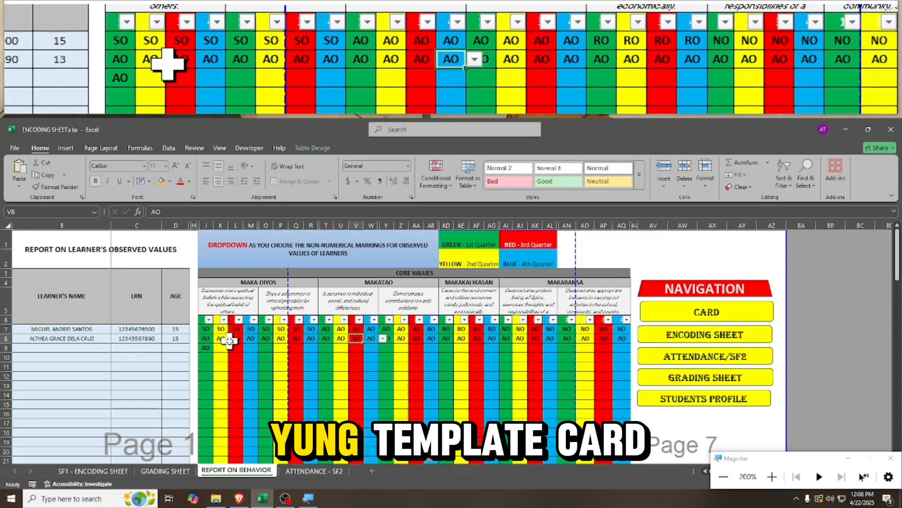
Look across the observed-values markings to Makakalikasan, and return to the first learner's first-quarter Maka-Diyos marking.
key("Down")
key("Right")
key("Right")
key("Right")
key("Right")
key("Right")
key("Right")
key("Right")
key("Right")
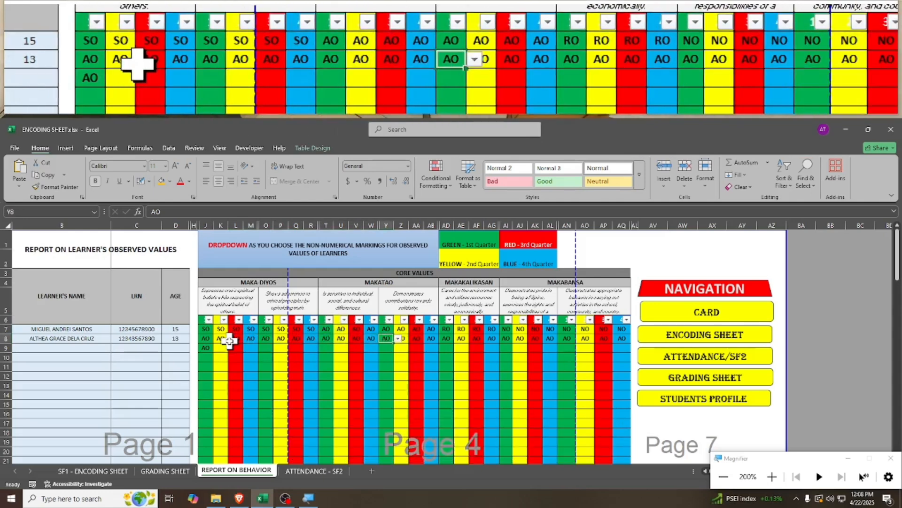
key("Up")
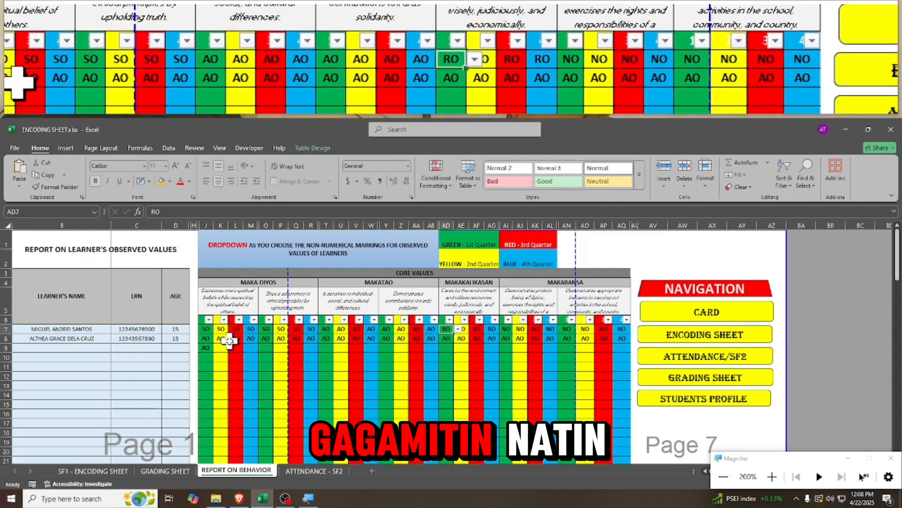
key("Left")
key("Left")
key("Left")
key("Left")
key("Left")
key("Left")
key("Left")
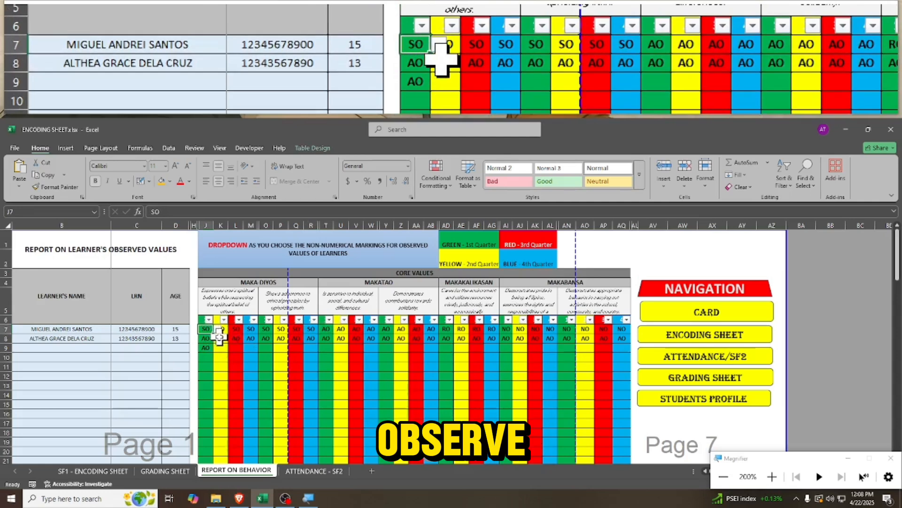
View the filter options of the first second-quarter Maka-Diyos column, and look across the first learner's Maka-Diyos markings.
left_click(224, 321)
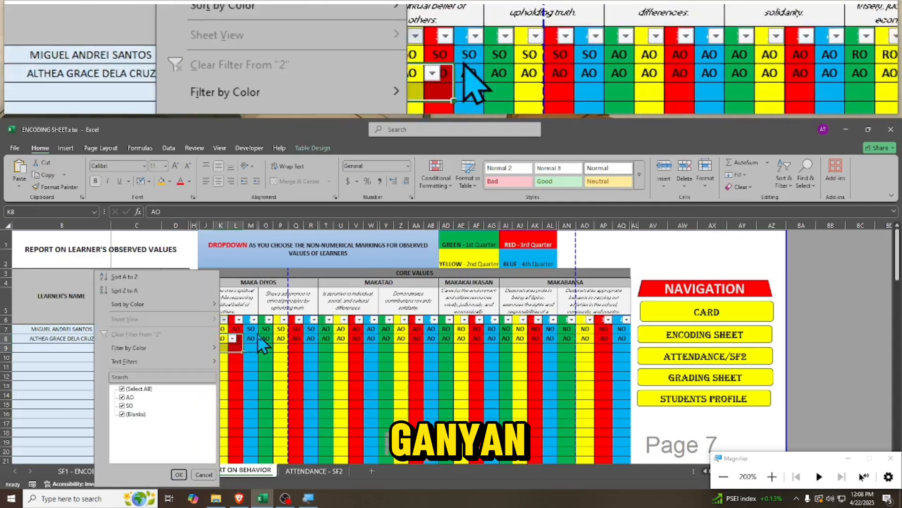
left_click(253, 332)
key("Right")
key("Right")
key("Right")
key("Right")
key("Right")
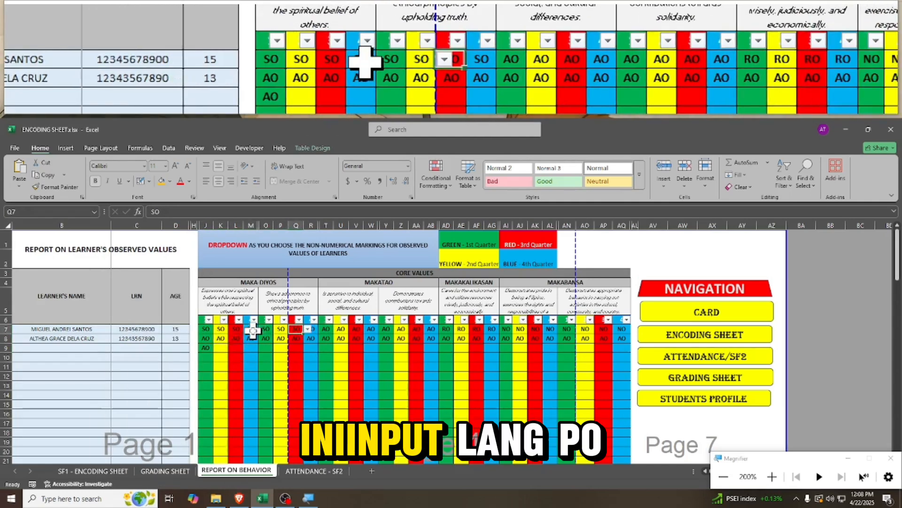
Look across the second learner's markings through the fourth-quarter Makatao column.
key("Down")
key("Right")
key("Right")
key("Right")
key("Right")
key("Right")
key("Right")
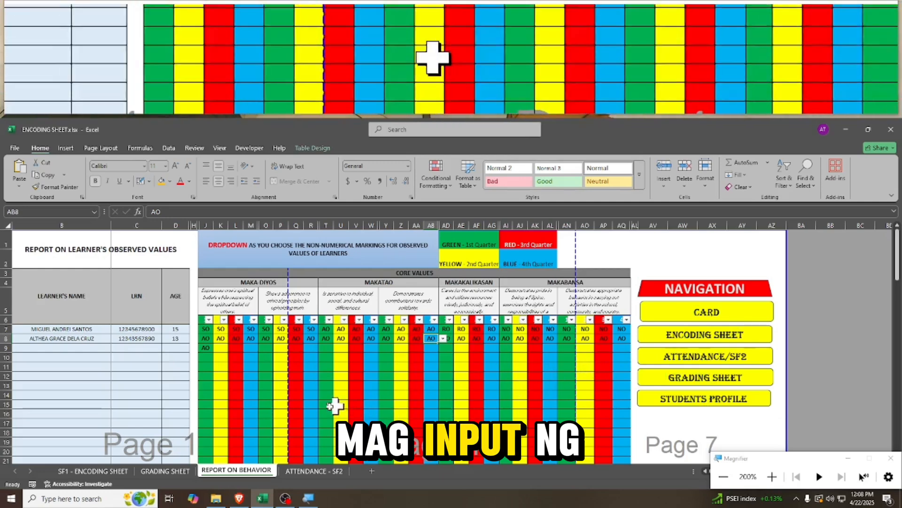
Open the Attendance - SF2 sheet and inspect the first learner's linked attendance cells from September to January.
left_click(303, 470)
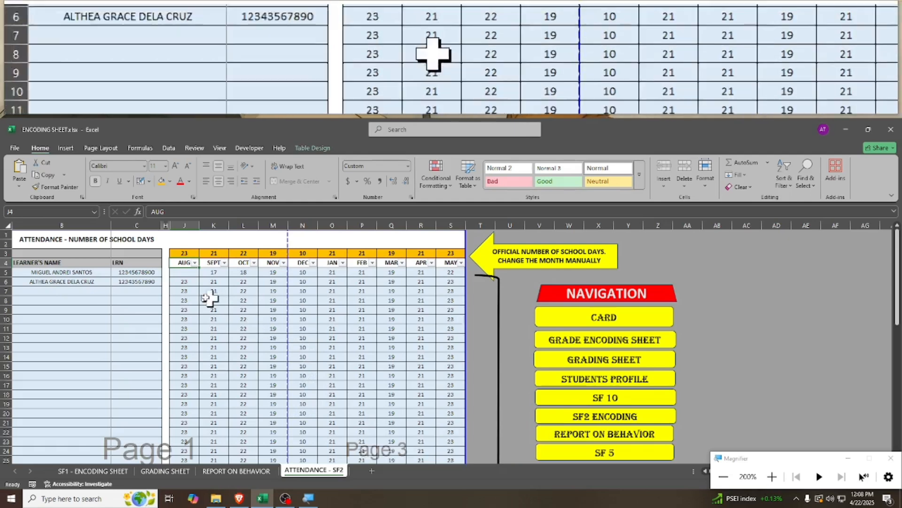
left_click(207, 273)
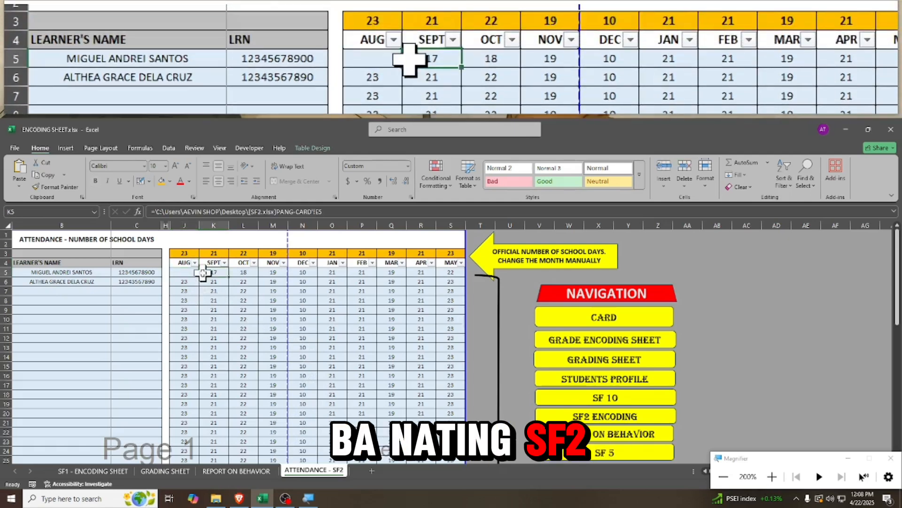
key("Right")
key("Right")
key("Right")
key("Right")
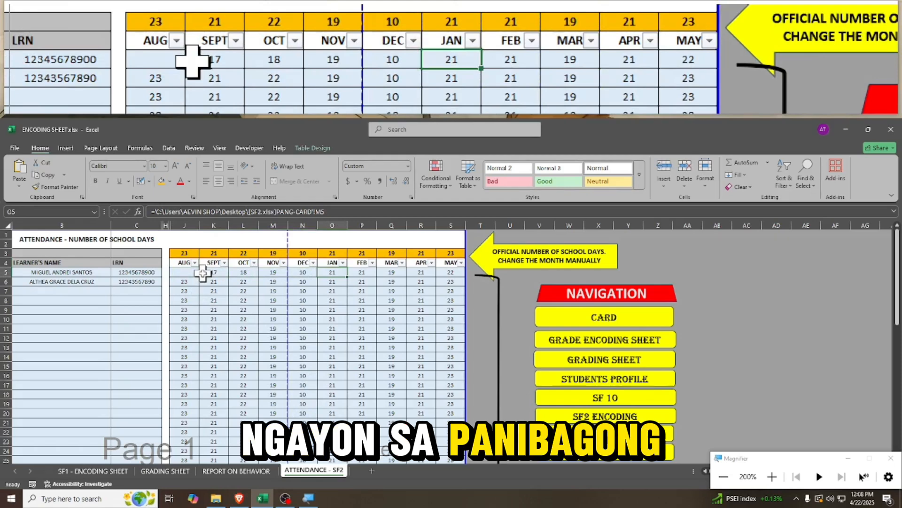
Look across the first learner's linked attendance cells from February onward, and back along the second learner's row to November.
key("Right")
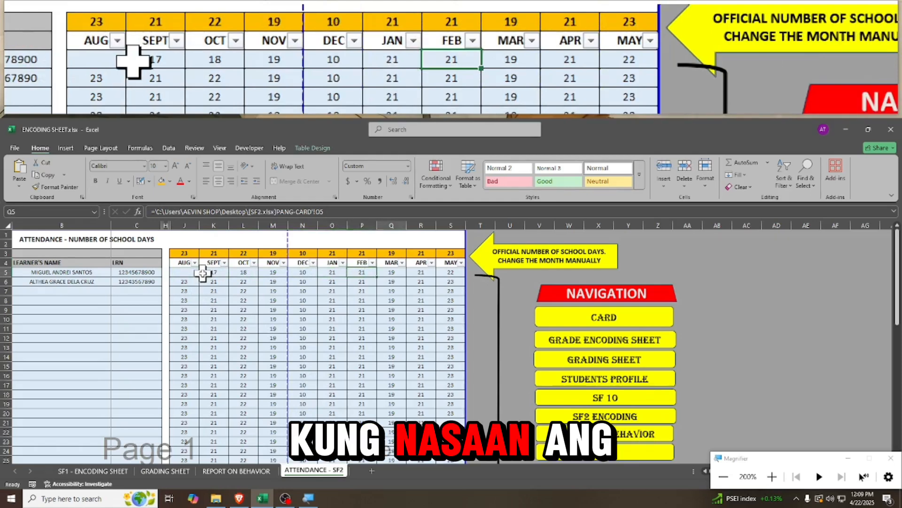
key("Right")
key("Right")
key("Down")
key("Left")
key("Left")
key("Left")
key("Left")
key("Left")
key("Left")
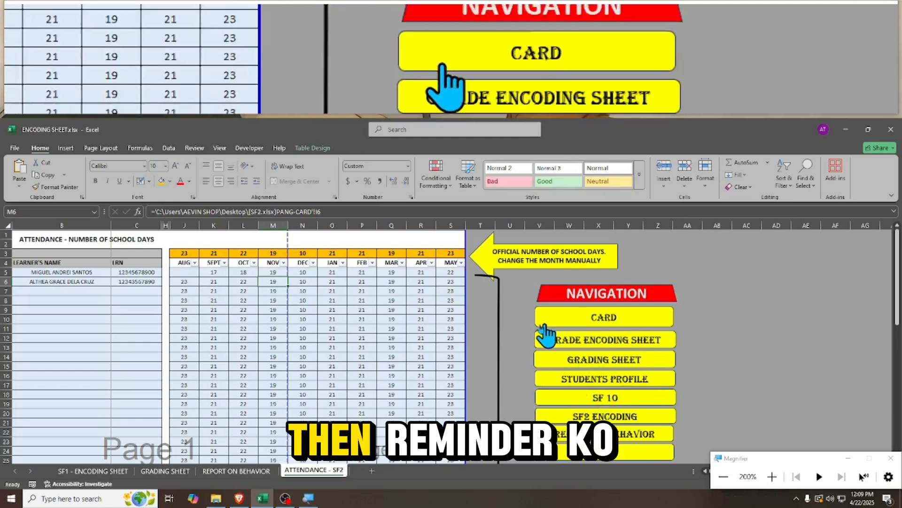
Return to the SF1 - ENCODING SHEET and look over the guardian heading and the rows down to the red divider.
left_click(100, 471)
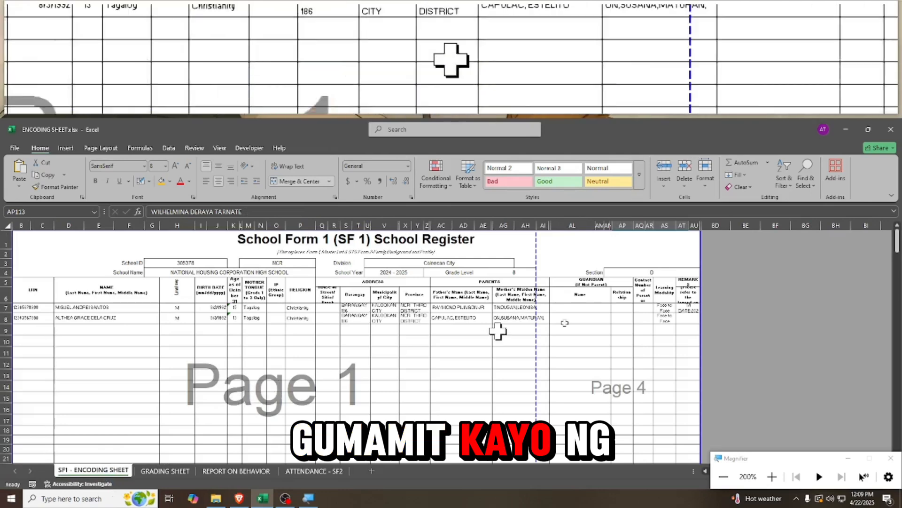
left_click(604, 287)
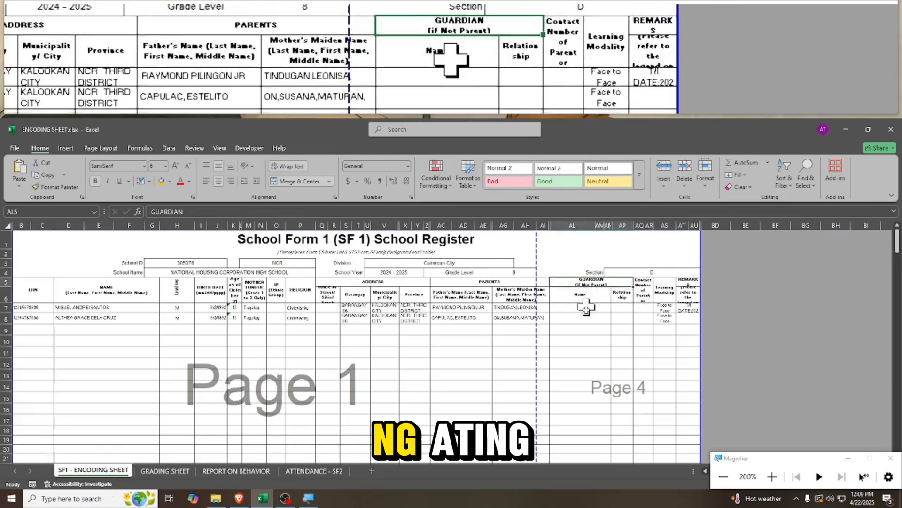
scroll(544, 329, "down", 10)
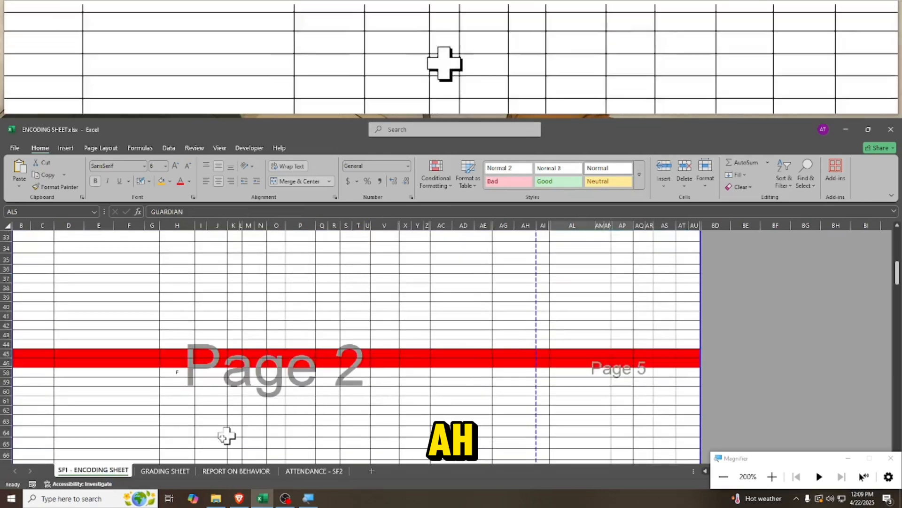
From the GRADING SHEET, open the linked report card workbook with its external links updated, and view the front page down to Certificate of Transfer.
left_click(160, 470)
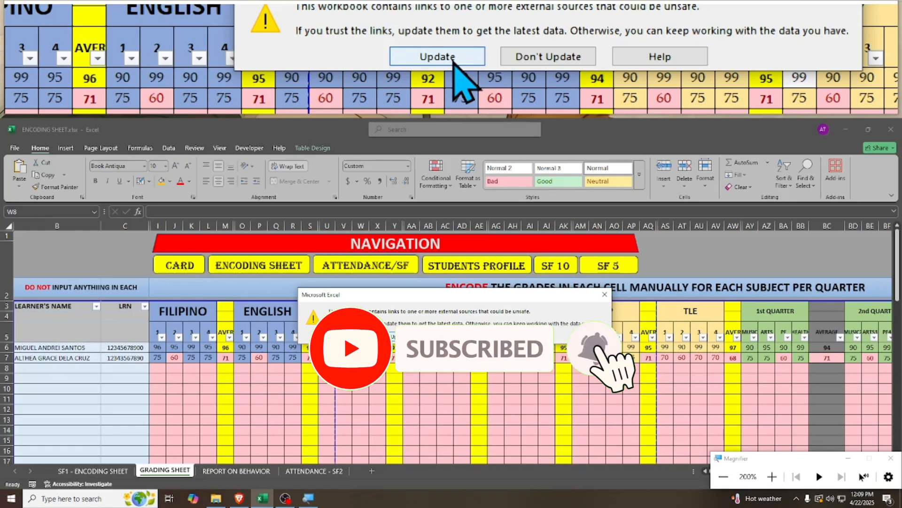
left_click(454, 59)
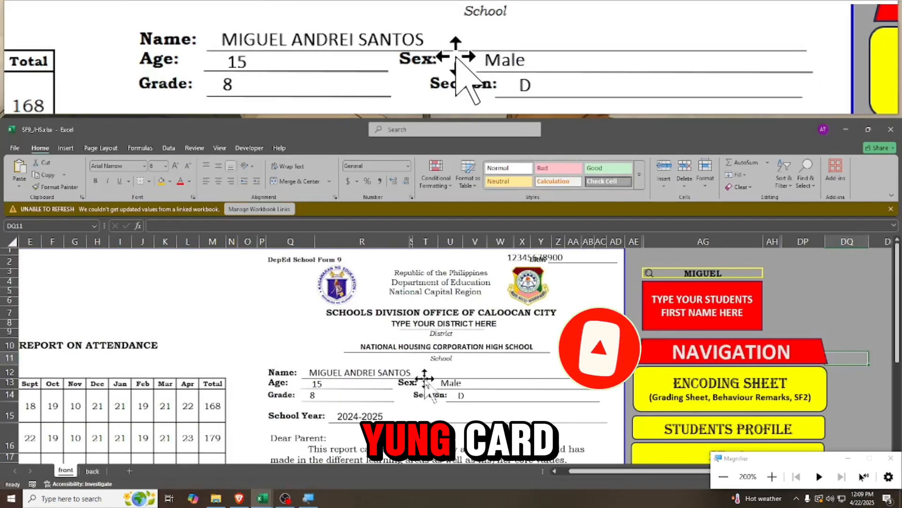
scroll(425, 362, "down", 5)
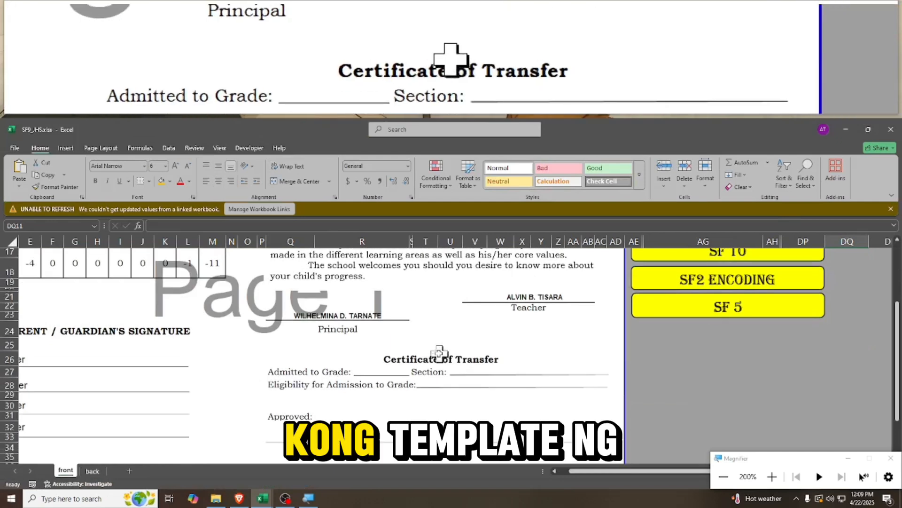